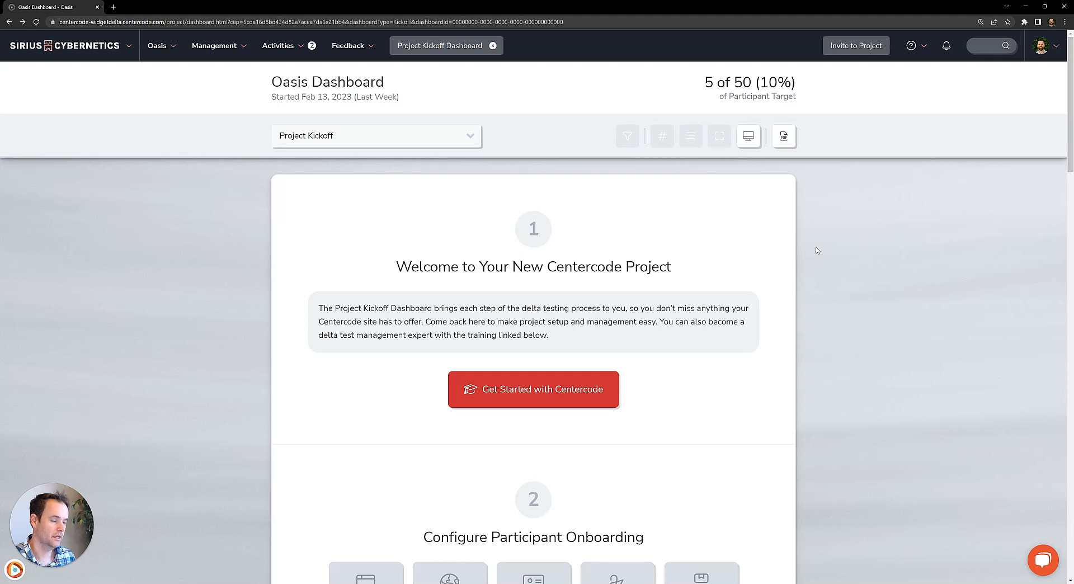
- Open the project's Test Planning page and review its scheduled phases and phaseless features
left_click(223, 50)
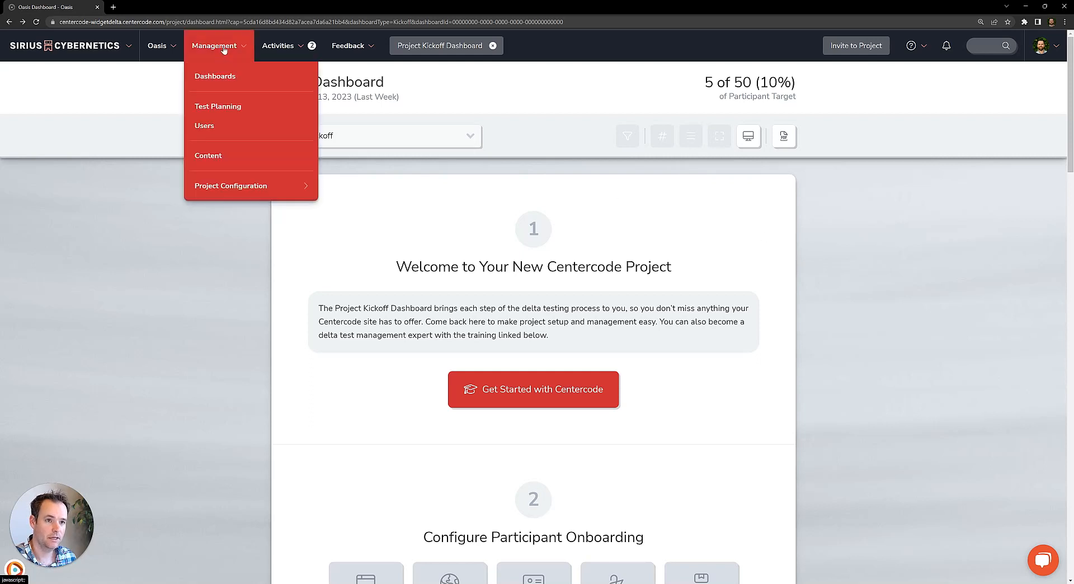
left_click(223, 115)
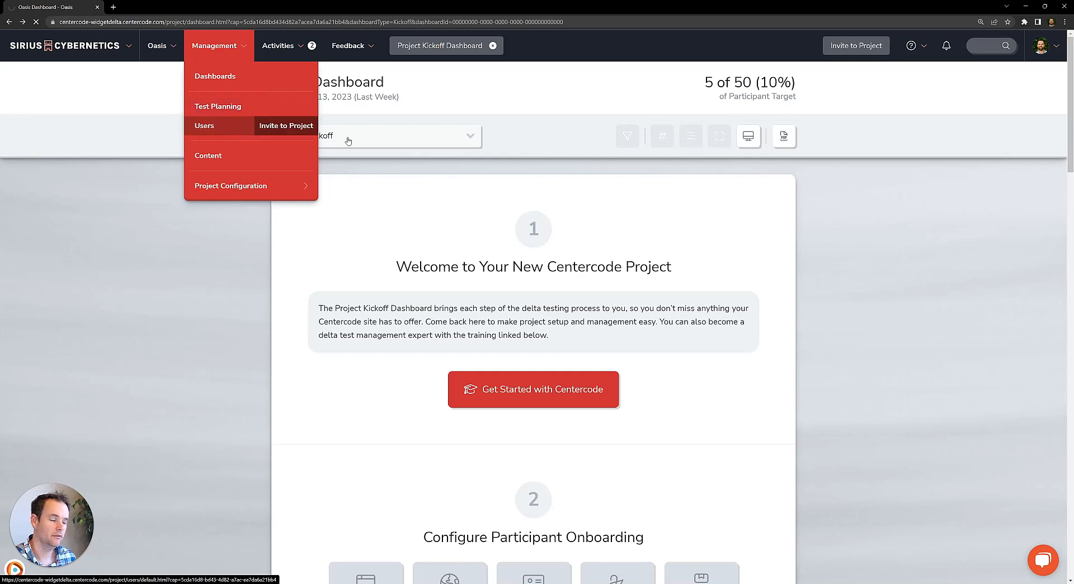
scroll(628, 307, "up", 2)
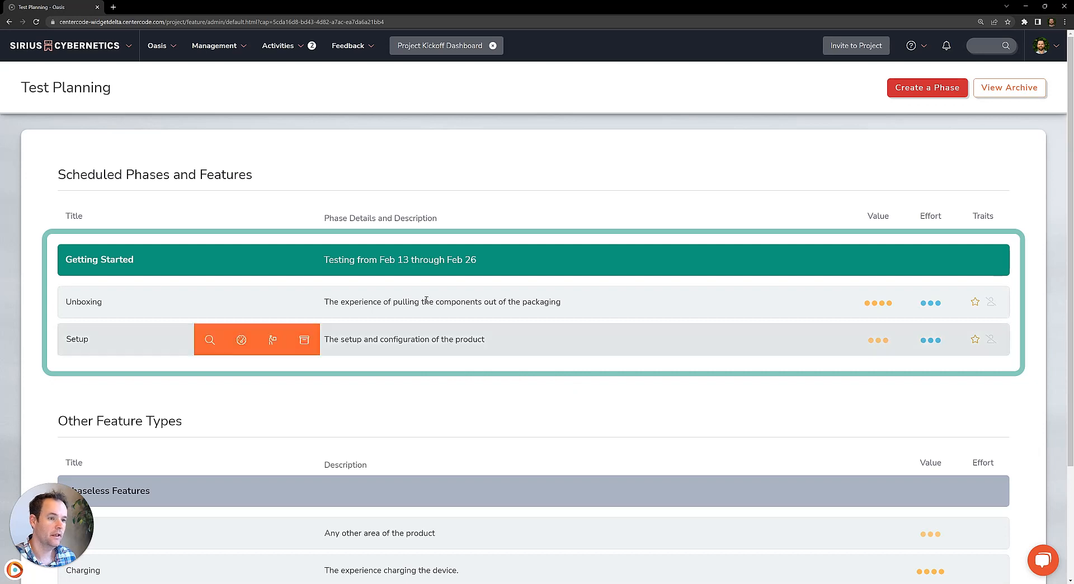
mouse_move(370, 270)
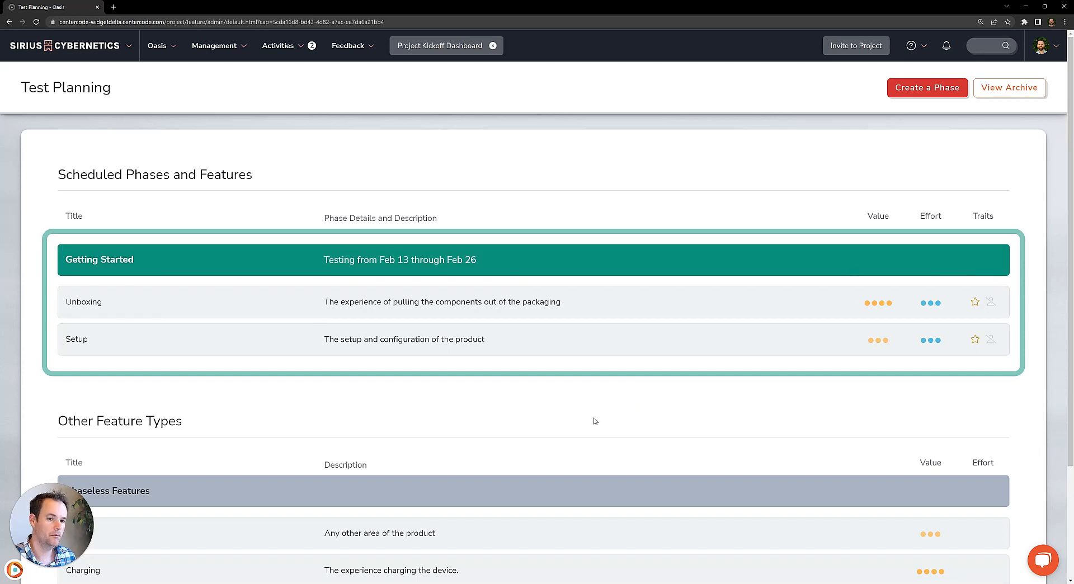
scroll(592, 407, "down", 2)
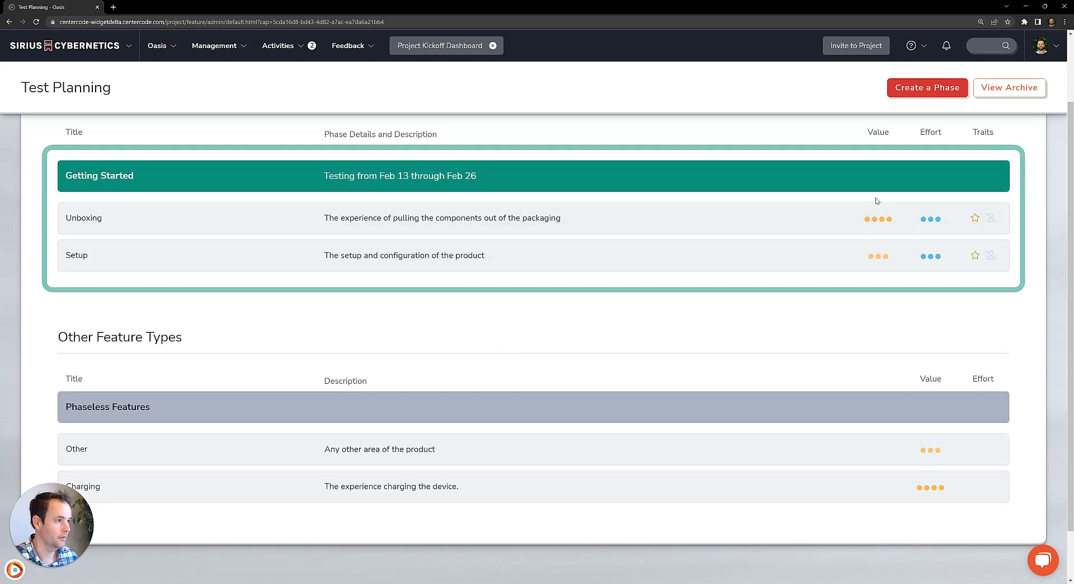
- Create and publish a phase named "Advanced Usage", keeping the default schedule that follows the Getting Started phase
left_click(916, 91)
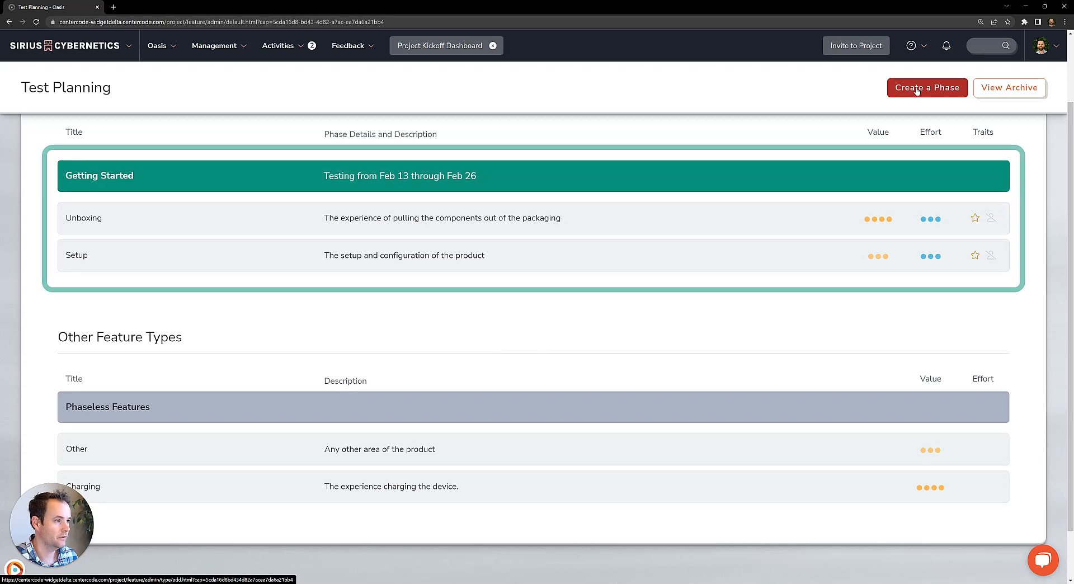
left_click(417, 200)
type("Advanced Usag")
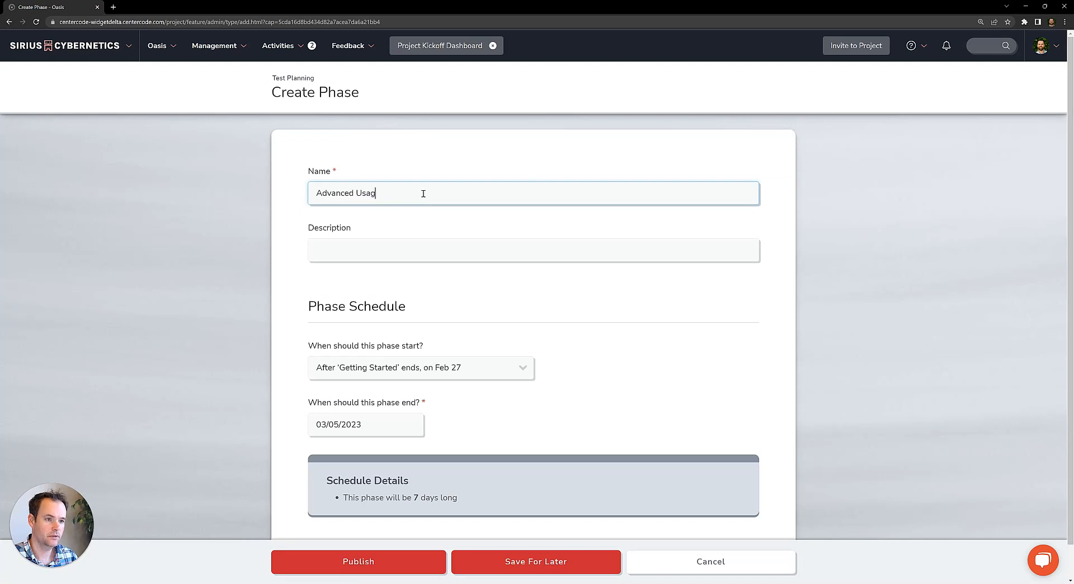
left_click(715, 327)
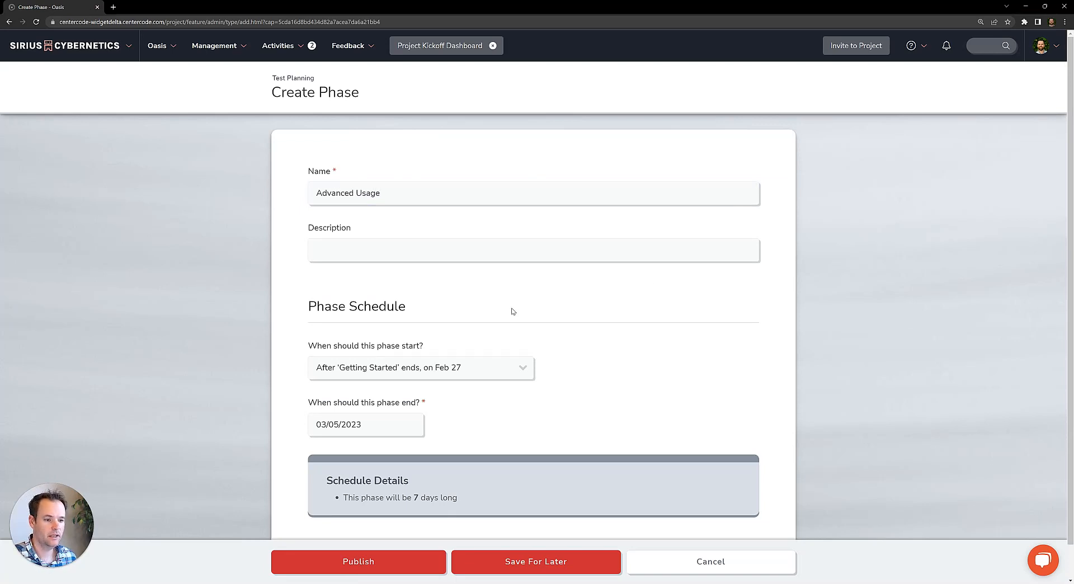
scroll(475, 313, "down", 1)
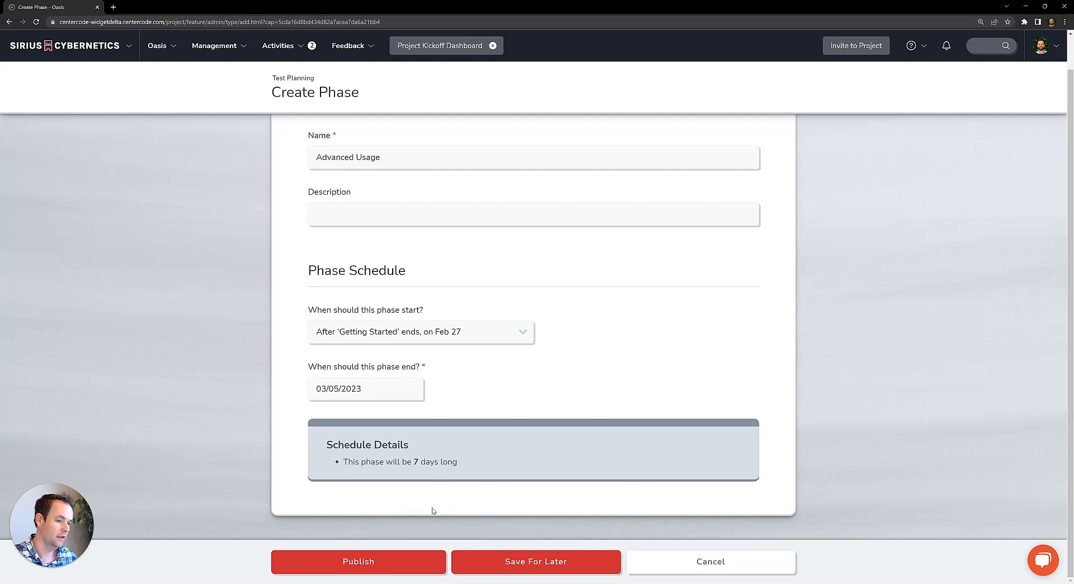
left_click(364, 567)
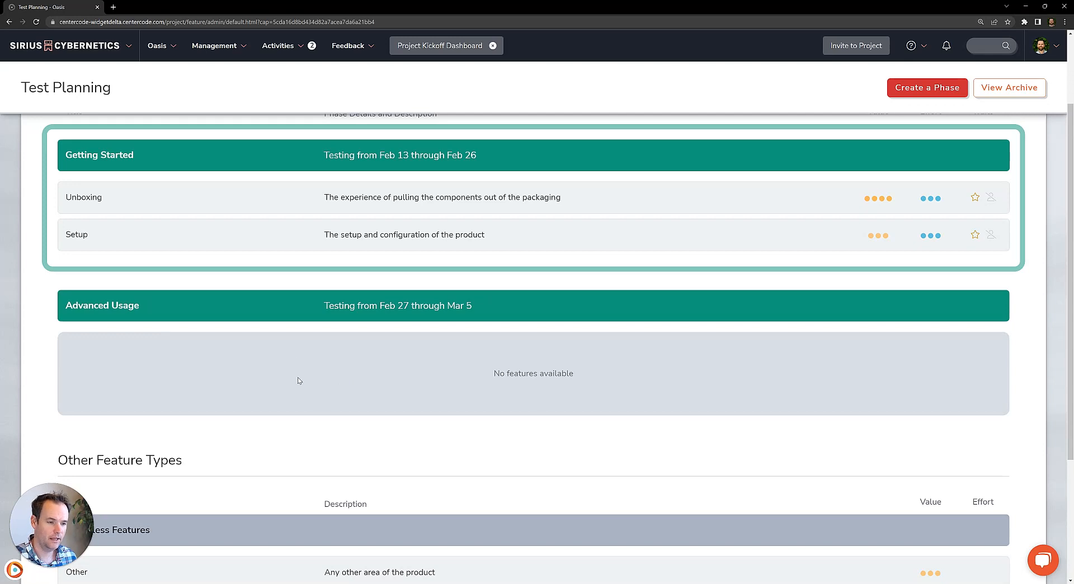
- Start a new feature in the Advanced Usage phase and name it "Firmware Update (OTA)"
mouse_move(175, 317)
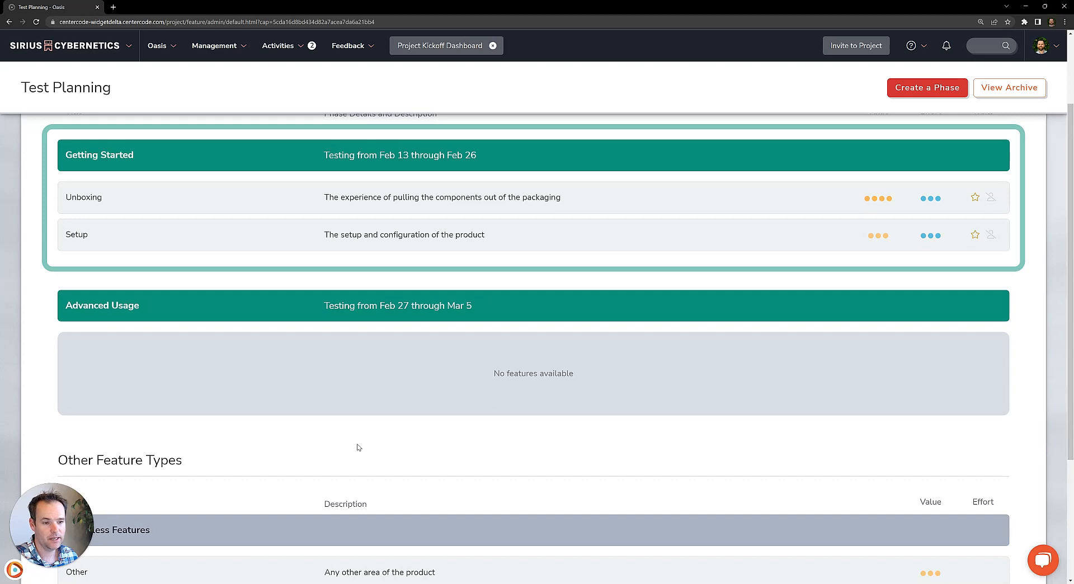
scroll(367, 432, "down", 2)
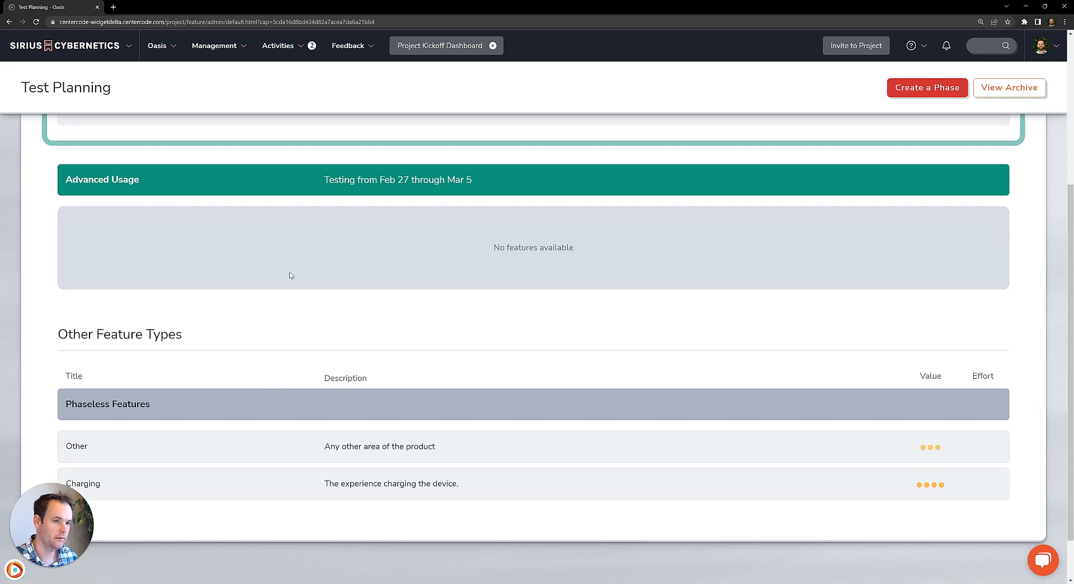
mouse_move(240, 182)
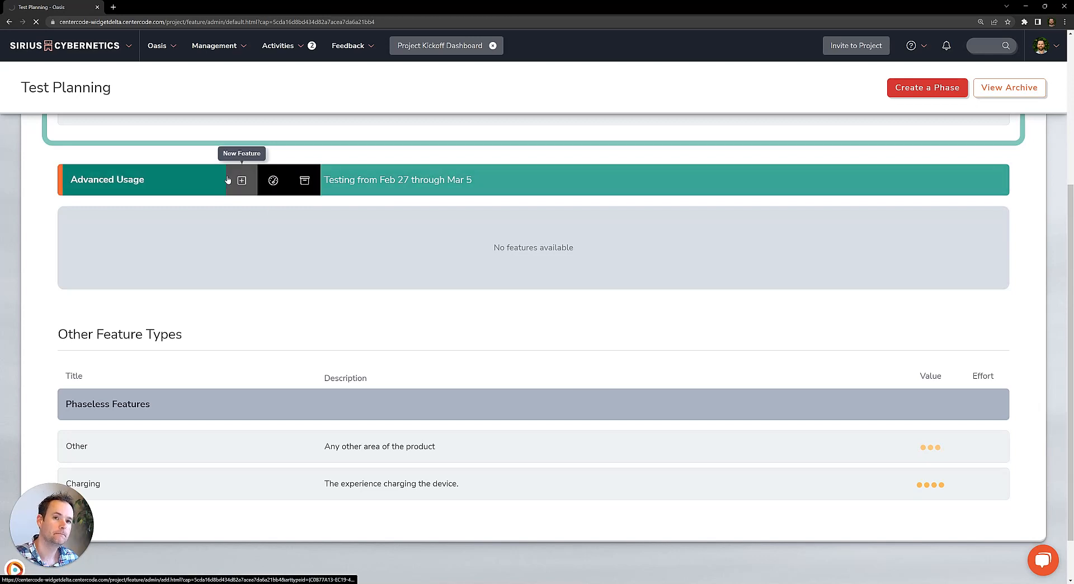
left_click(241, 180)
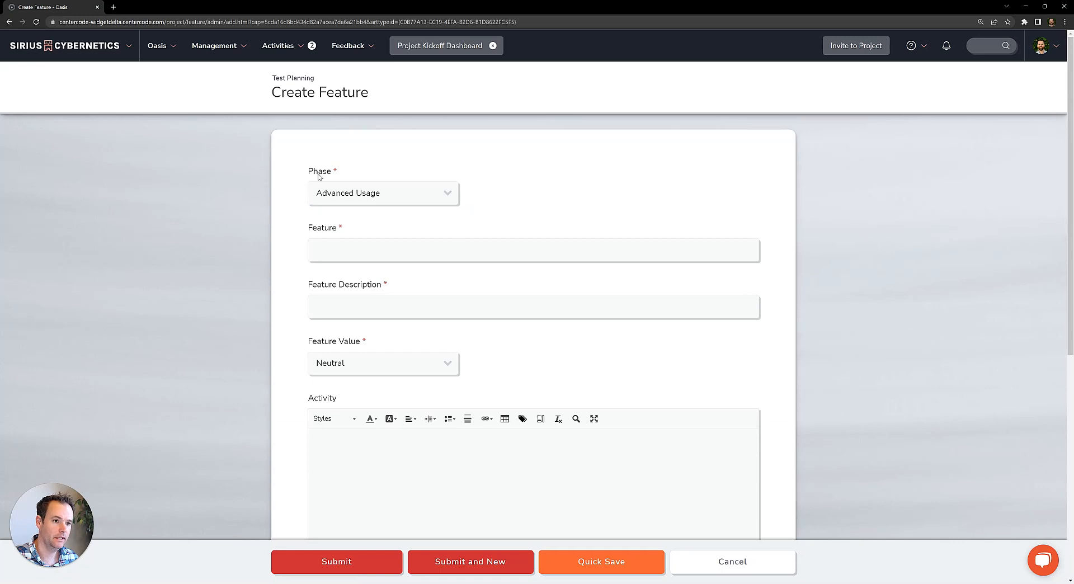
left_click(438, 198)
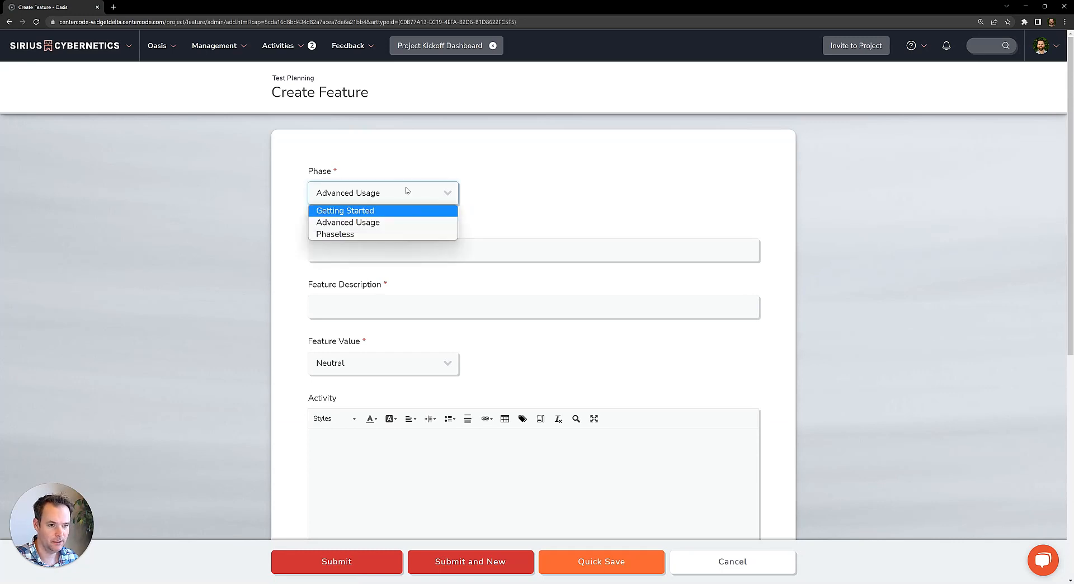
left_click(615, 156)
scroll(496, 237, "down", 1)
left_click(423, 212)
type("Firmwa")
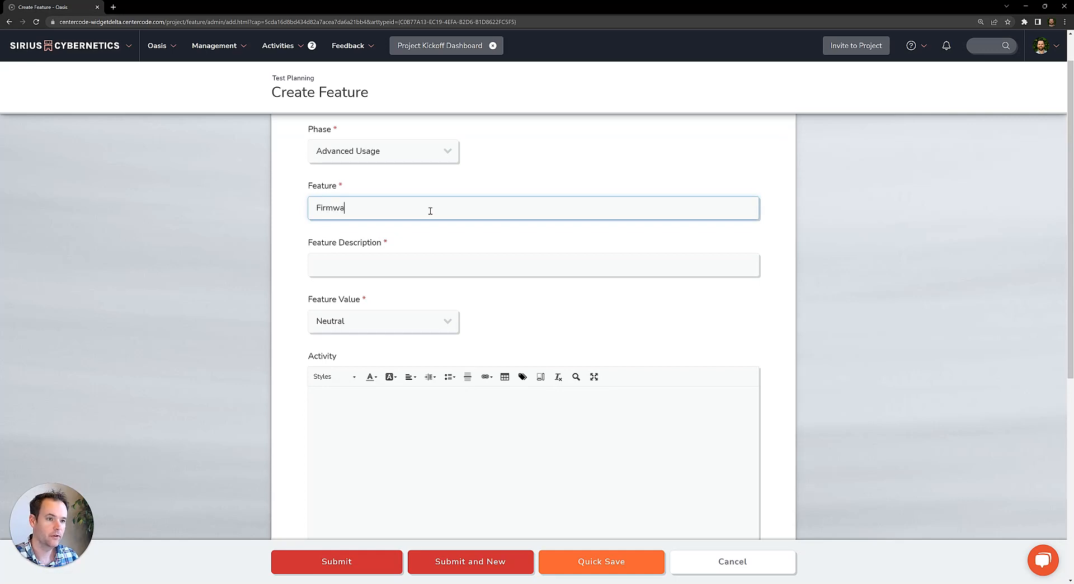
type("re Update")
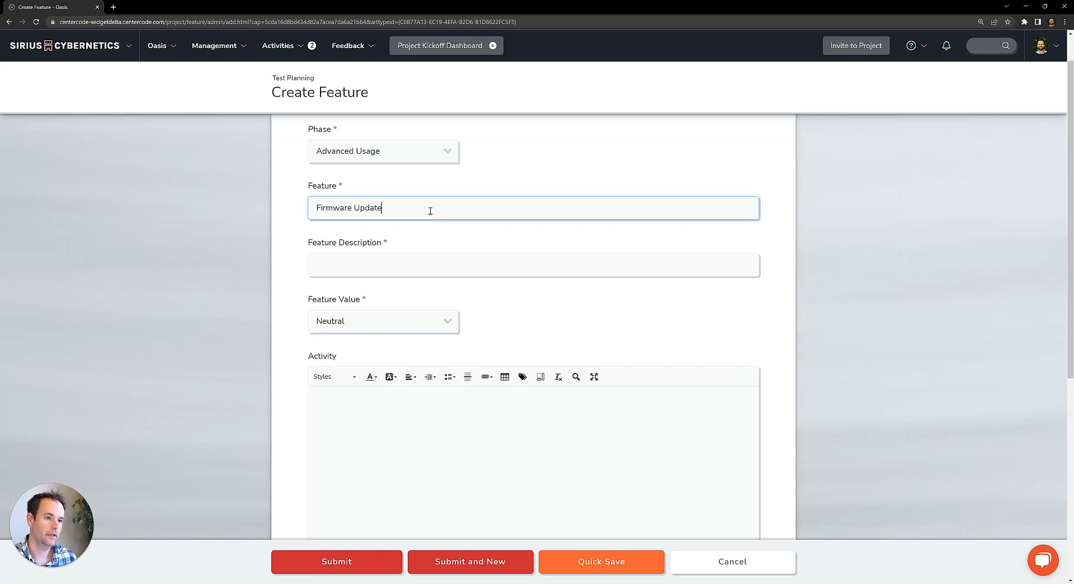
type(" (OTA)")
- Enter the feature description "Update the firmware of the speaker through the mobile app"
left_click(393, 266)
type("Update the firwmare of the")
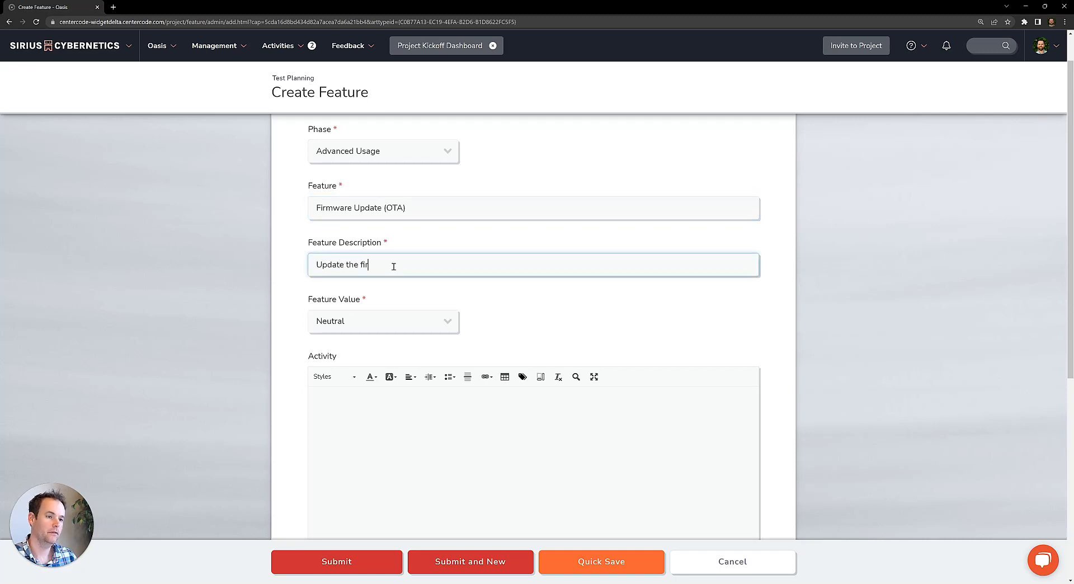
key("BackSpace")
key("BackSpace")
key("BackSpace")
key("BackSpace")
key("BackSpace")
key("BackSpace")
key("BackSpace")
key("BackSpace")
key("BackSpace")
key("BackSpace")
key("BackSpace")
key("BackSpace")
type("mware of the speak")
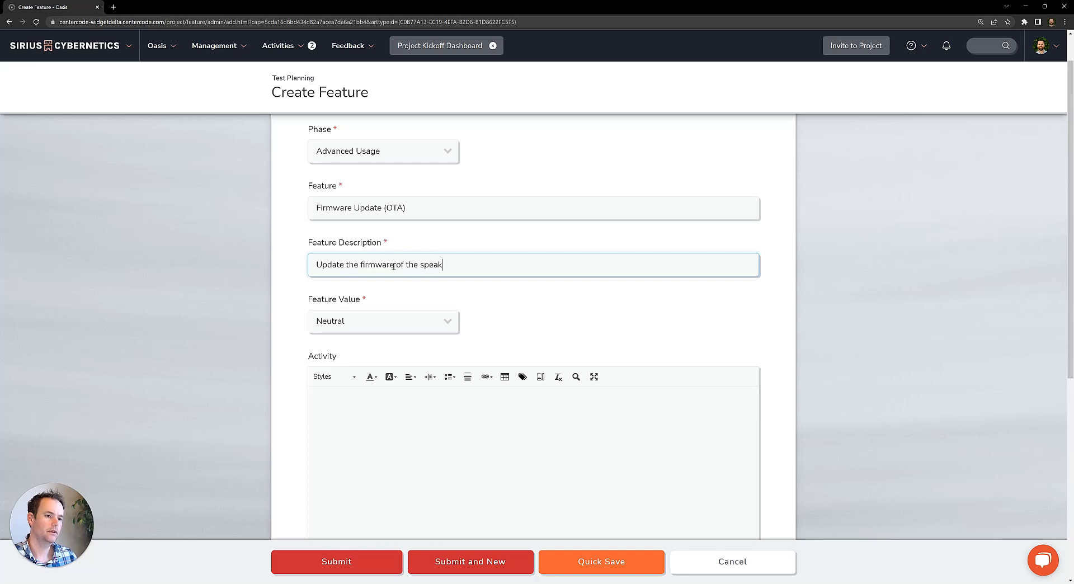
type("er through the mobile app")
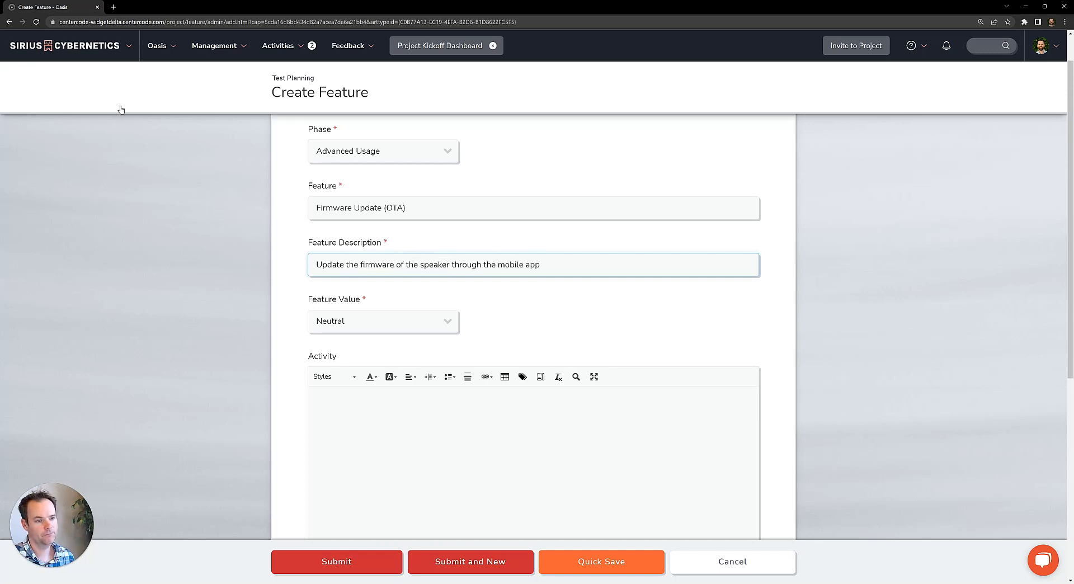
- Write the activity as bullets: "Ensure the mobile app is installed", "Navigate to the product", "Click settings", "Click check for update", "Update the device"
left_click(403, 430)
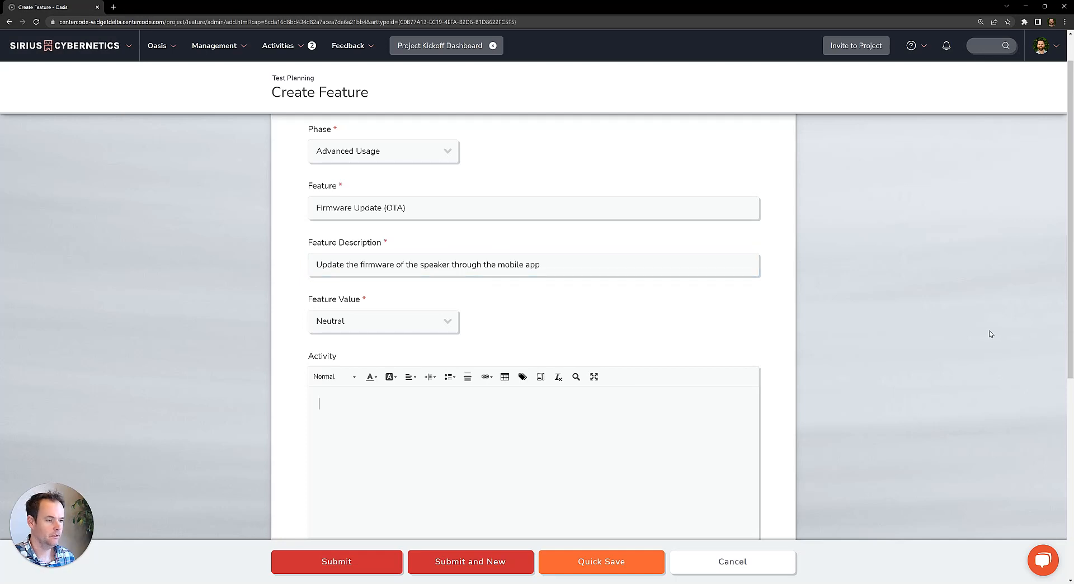
left_click(450, 376)
left_click(453, 395)
type("Ensure the mob")
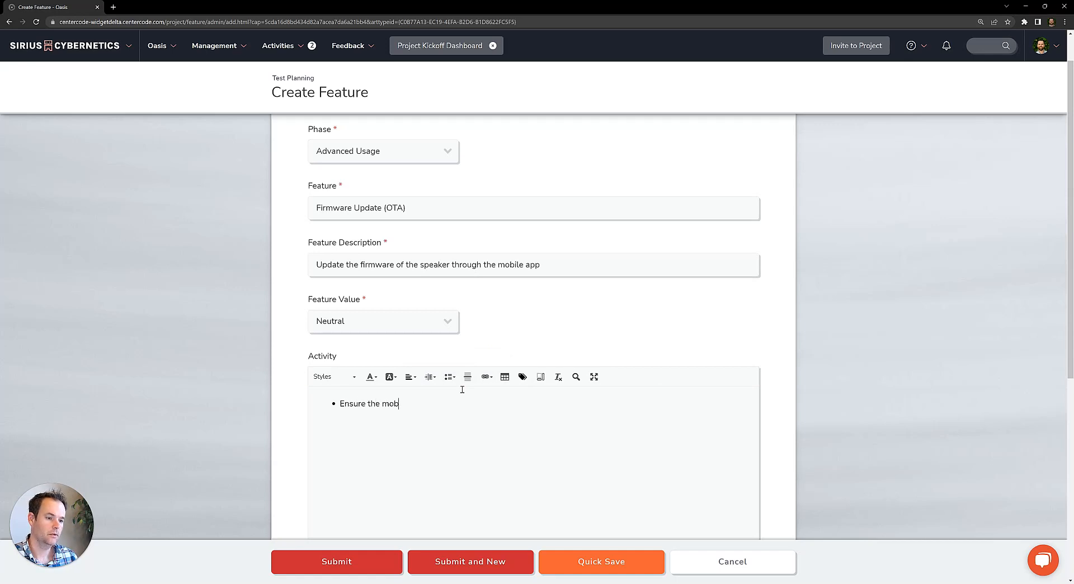
type("ile app is installed")
type("Navigato")
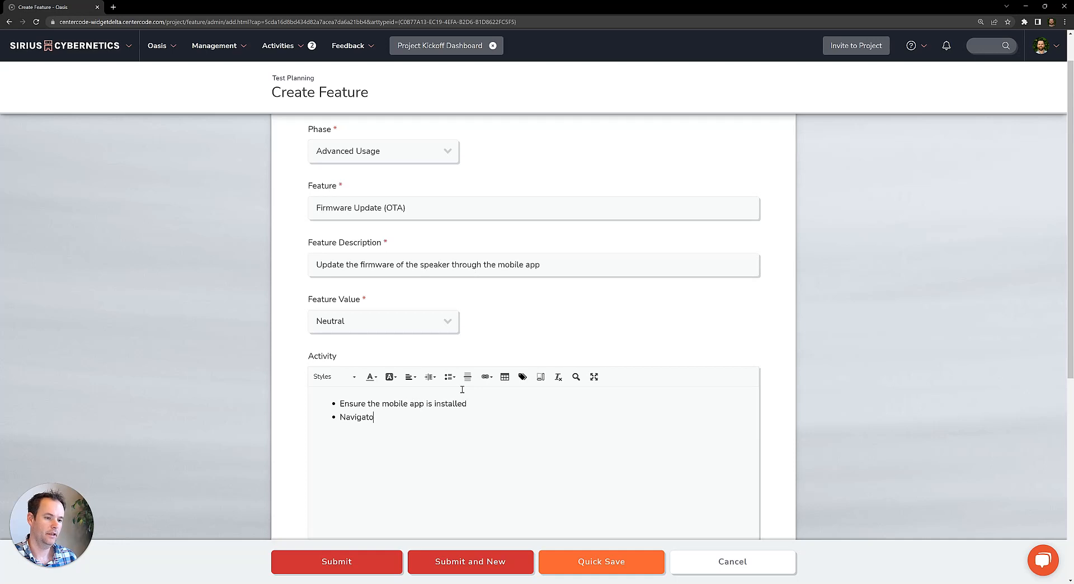
type(" to the productClick settings")
key("Return")
type("Click check for update ")
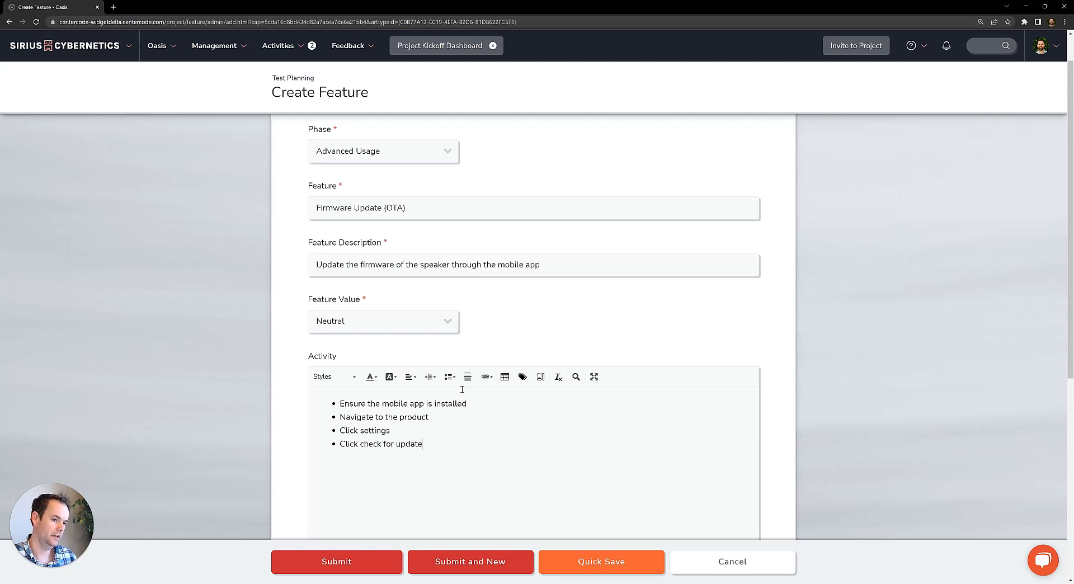
type("Update ")
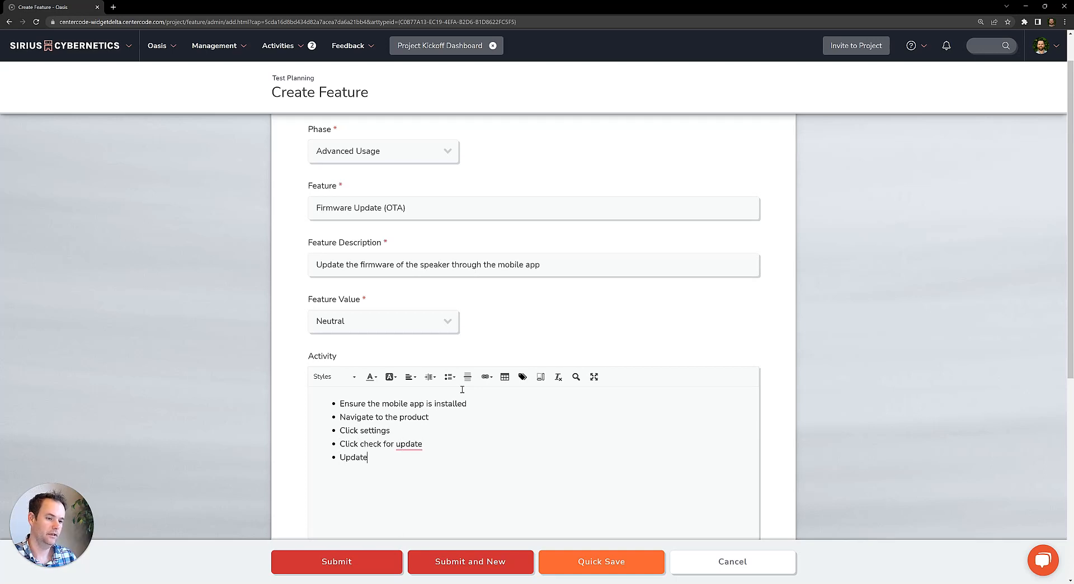
type("the device")
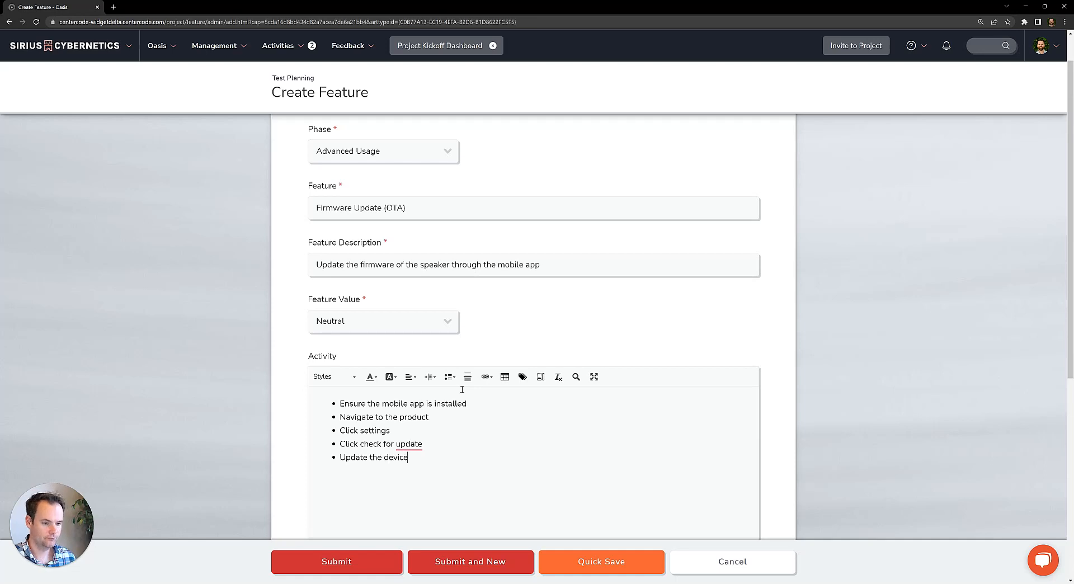
- Replace "Click" with "Tap" in the settings and check for update bullets, and submit the feature
scroll(503, 450, "down", 2)
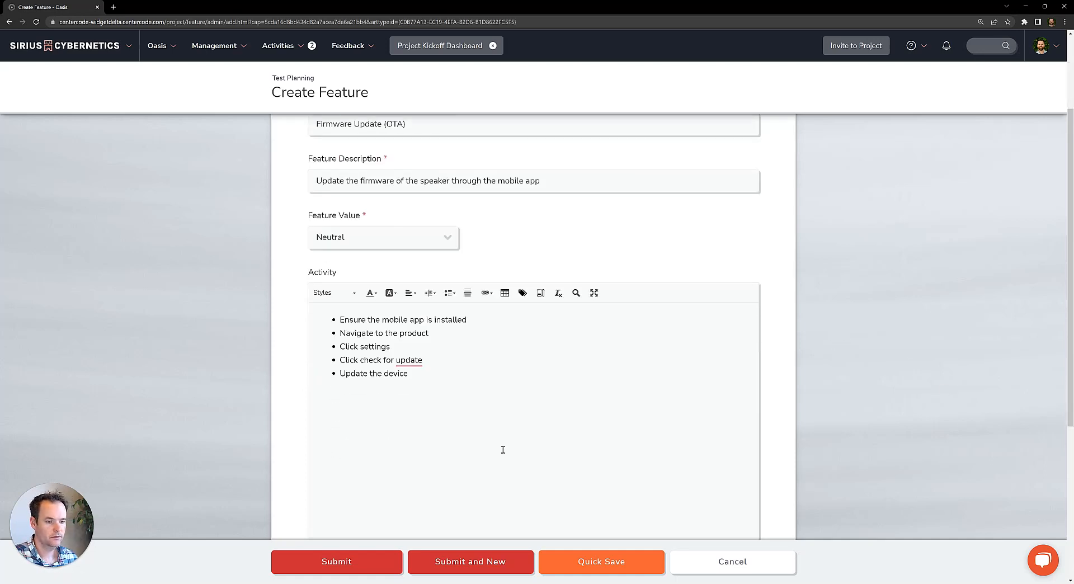
double_click(352, 361)
type("Tap")
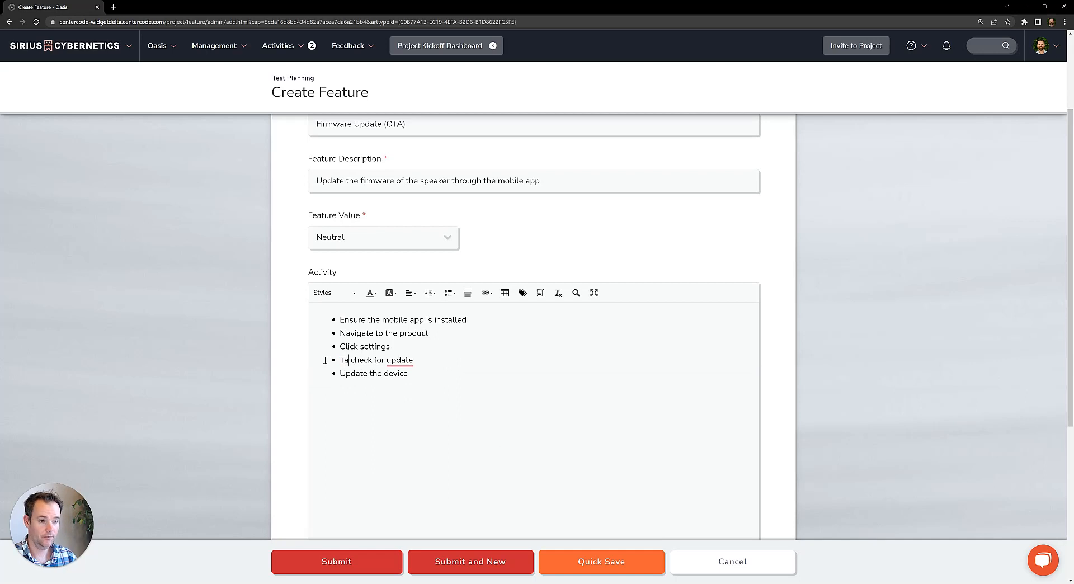
key("BackSpace")
key("BackSpace")
key("BackSpace")
key("BackSpace")
key("BackSpace")
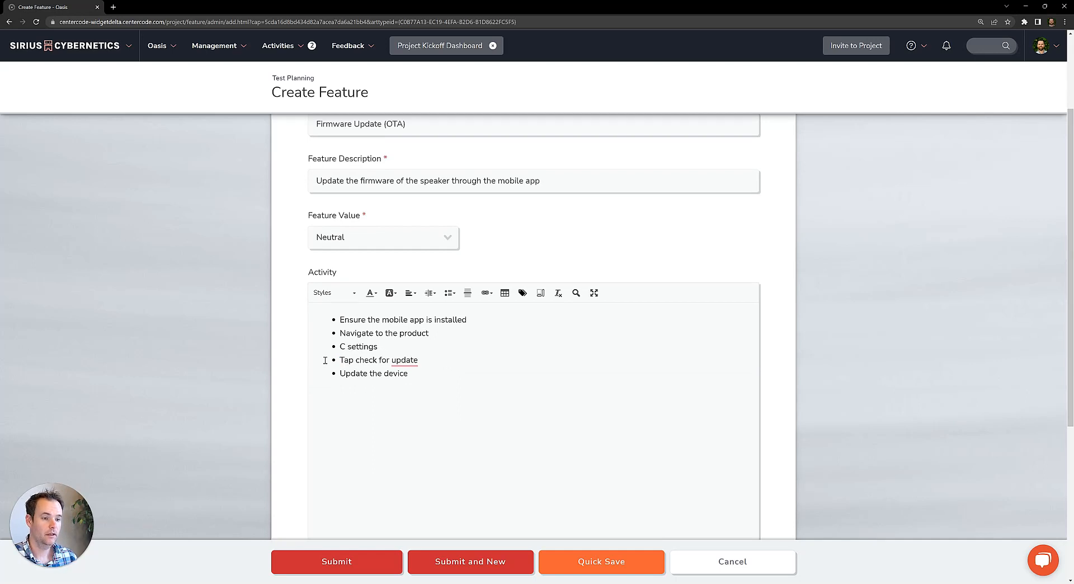
type("Tap")
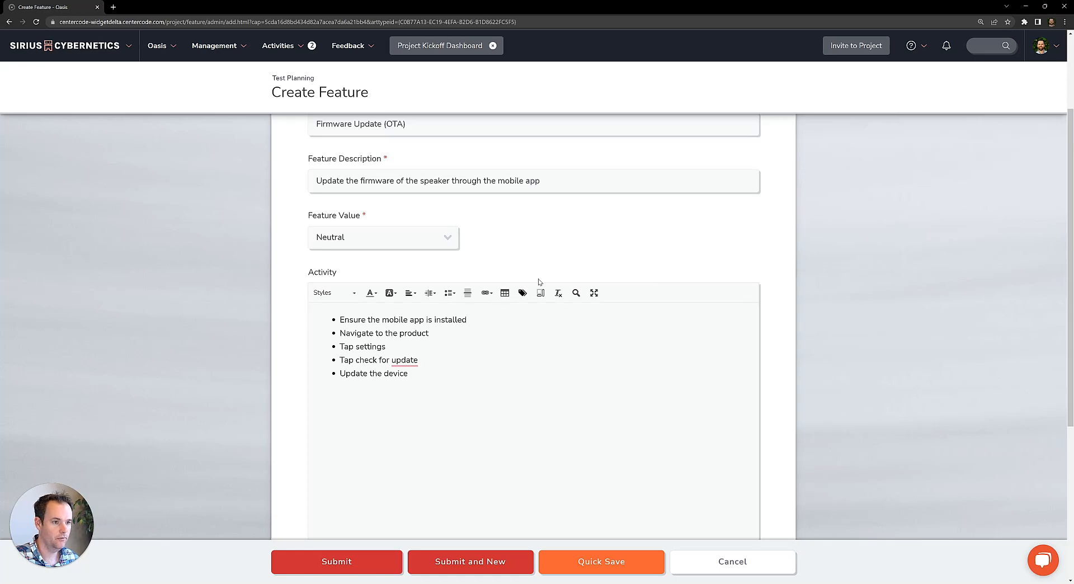
scroll(433, 440, "down", 2)
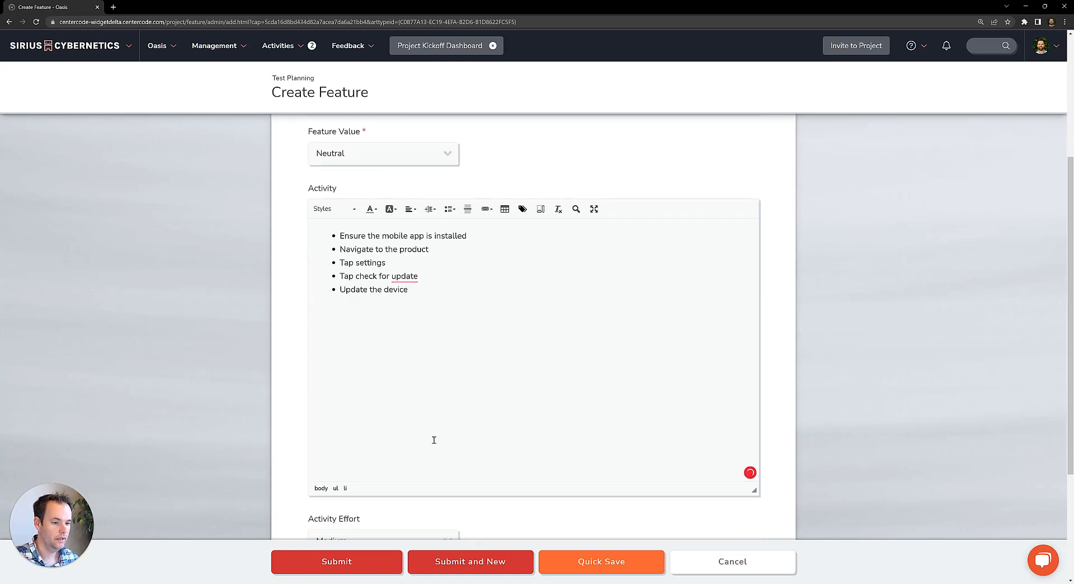
left_click(334, 562)
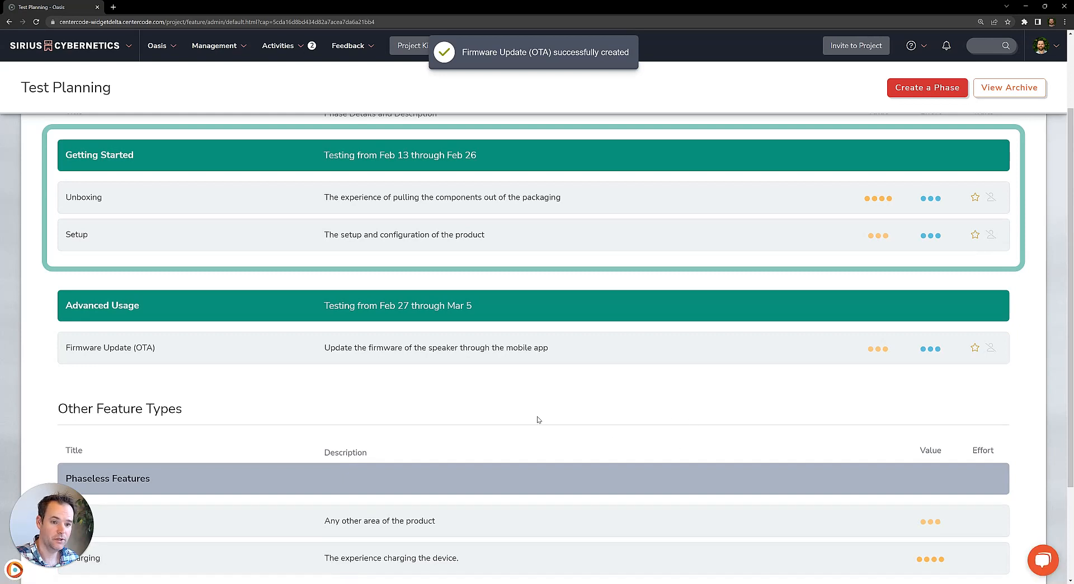
- Open the Firmware Update (OTA) feature under the Advanced Usage phase
mouse_move(78, 338)
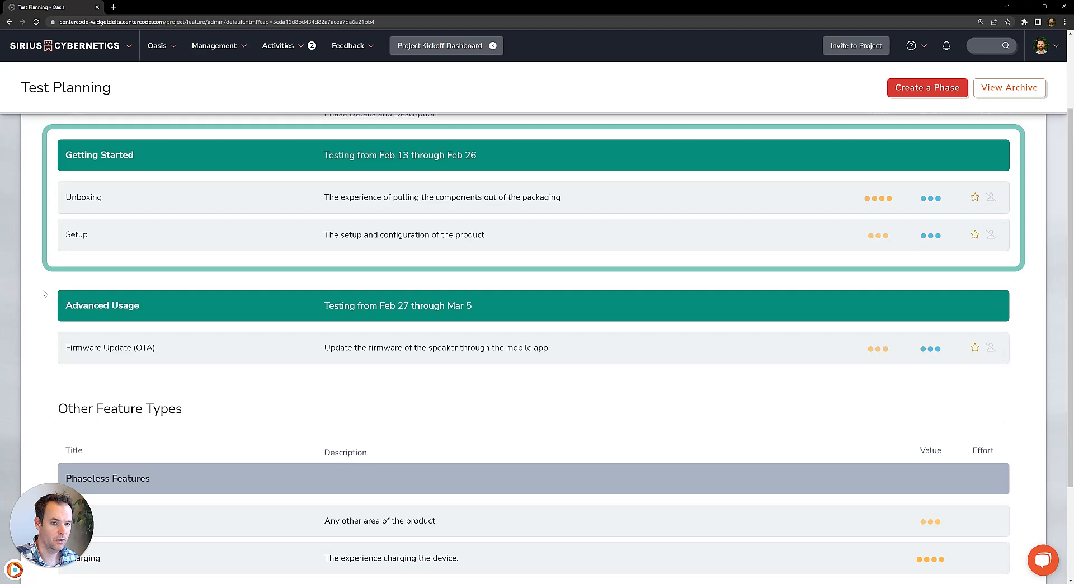
scroll(224, 375, "down", 1)
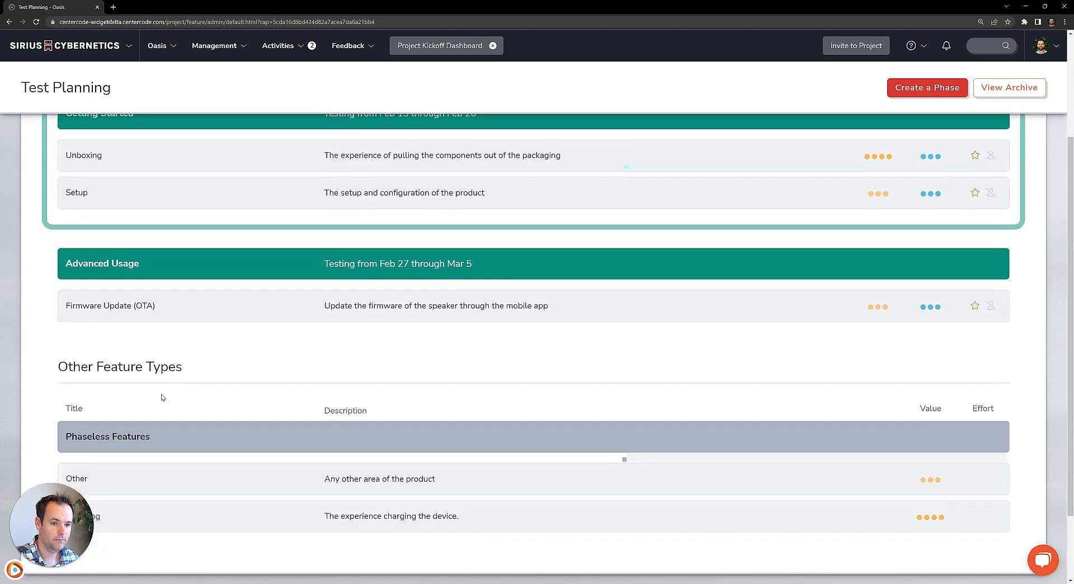
left_click(104, 316)
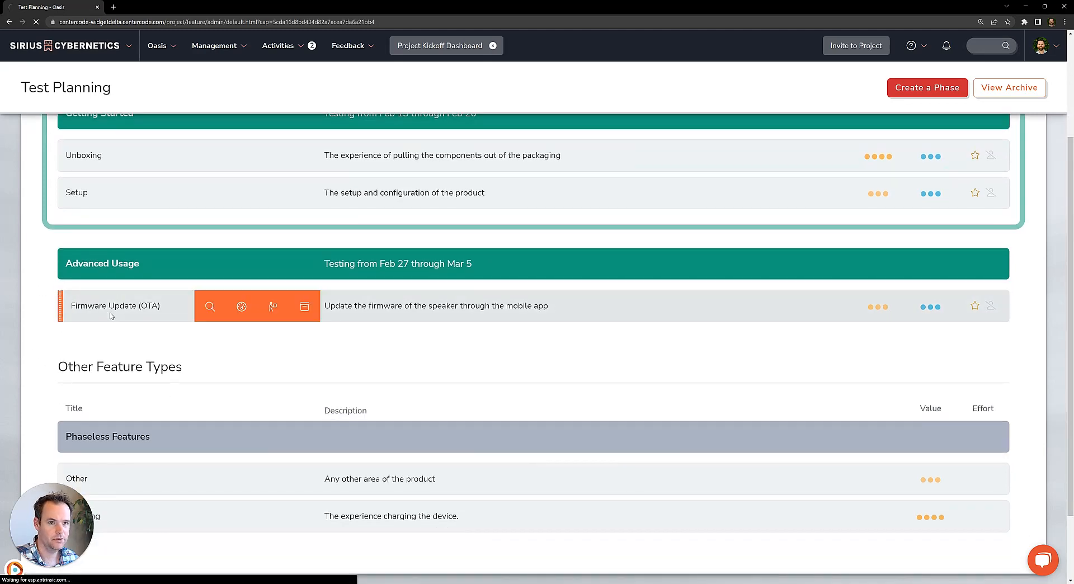
- Review the Feature Value options for the Firmware Update (OTA) feature and leave the feature without saving
scroll(242, 253, "down", 3)
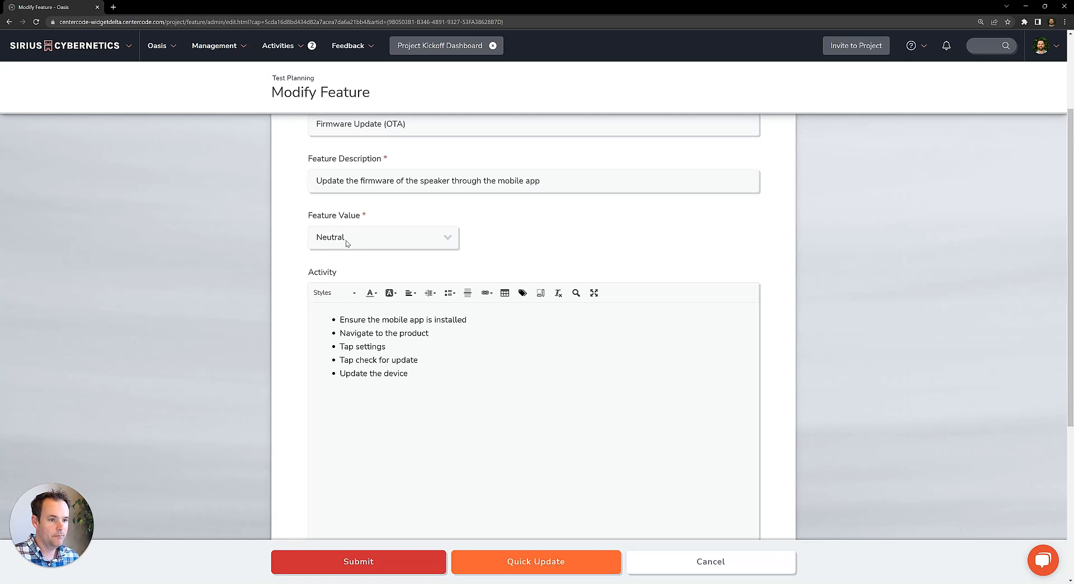
left_click(354, 241)
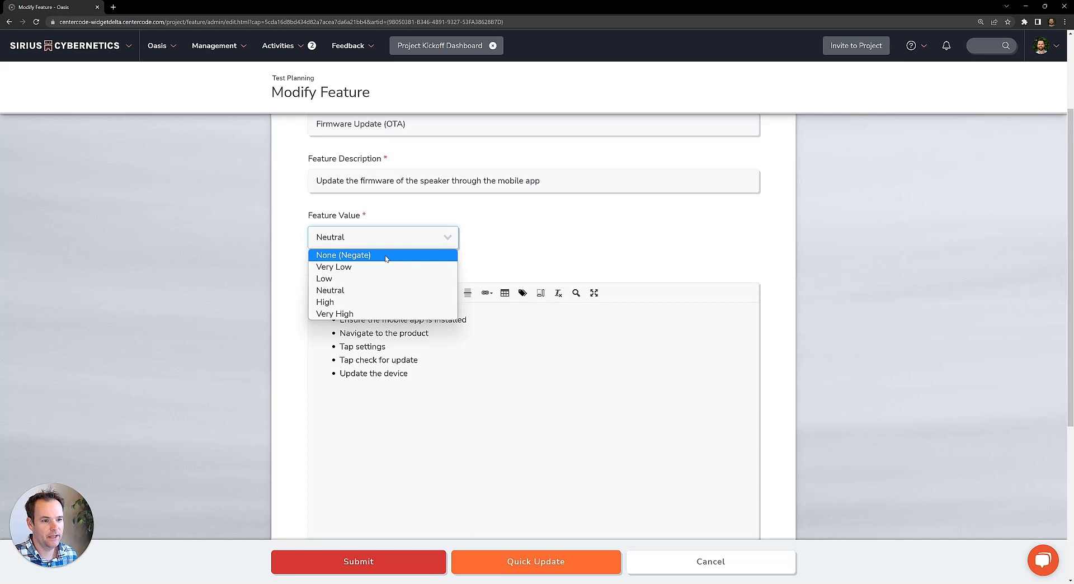
left_click(730, 217)
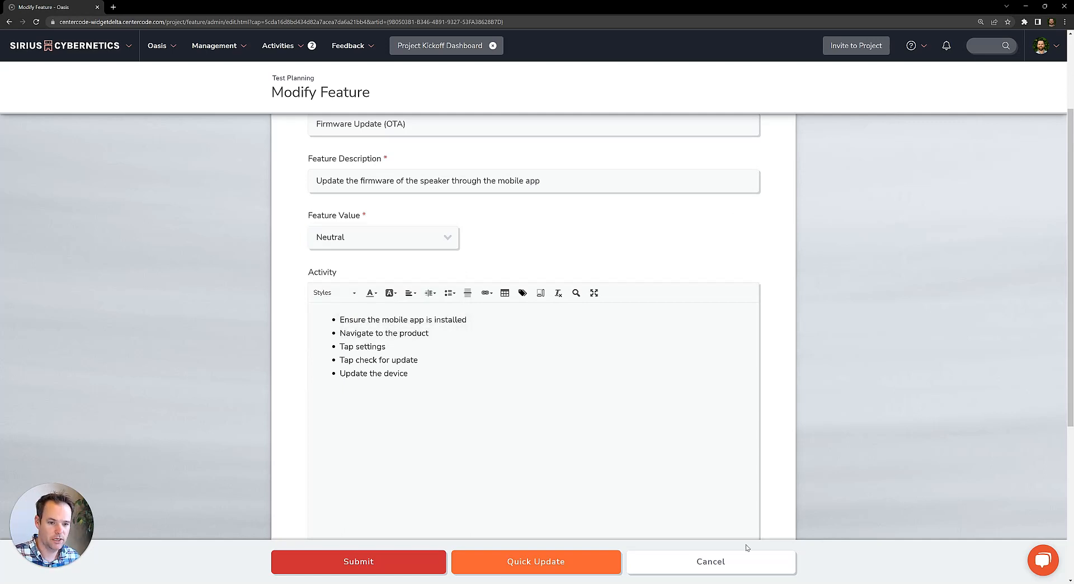
left_click(708, 566)
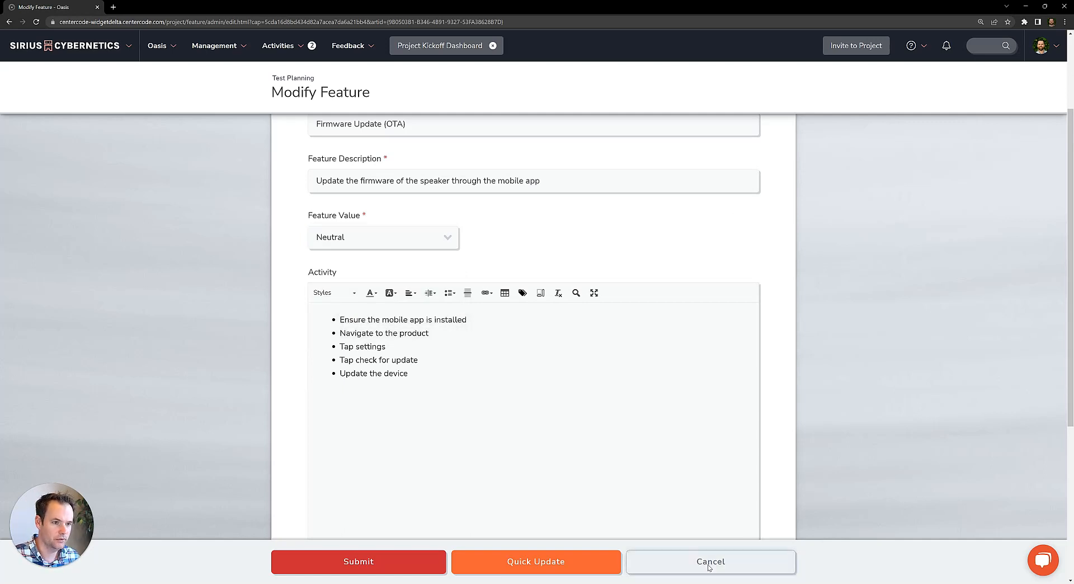
left_click(577, 71)
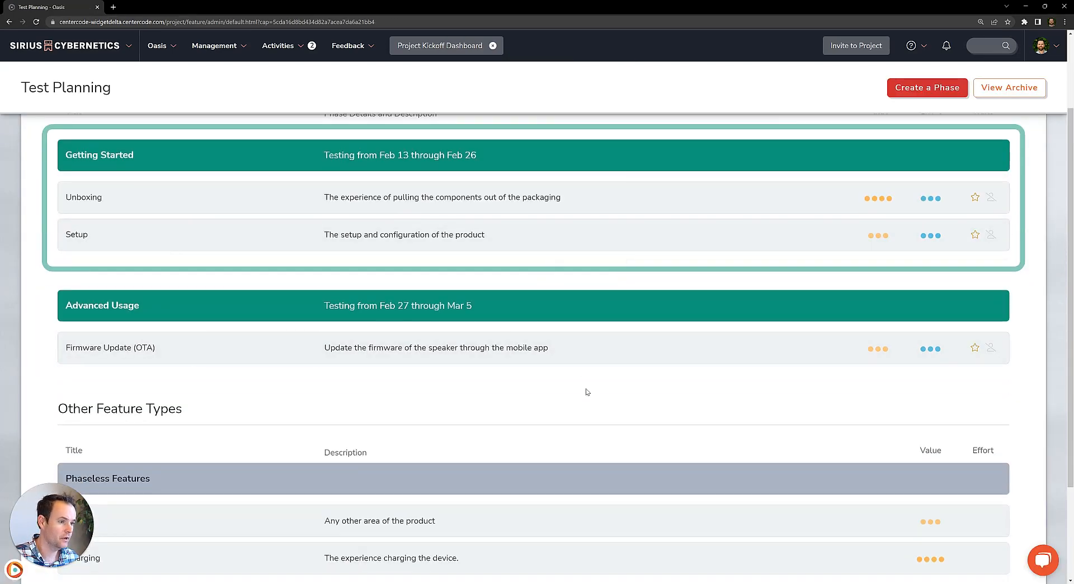
- Open the project's Ted Settings and submit them with all tester and admin messaging options enabled
scroll(578, 394, "up", 2)
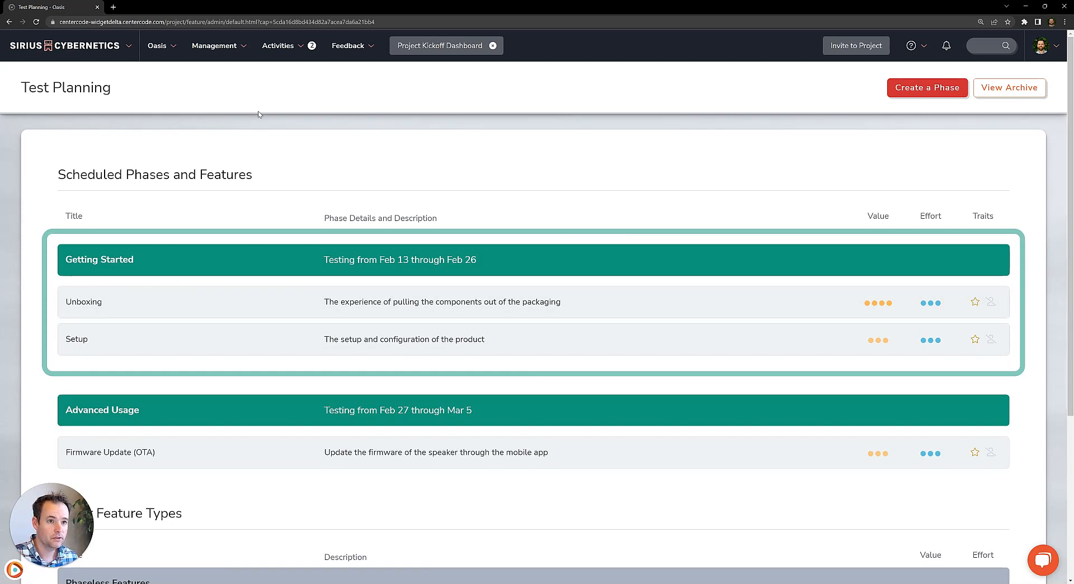
left_click(229, 54)
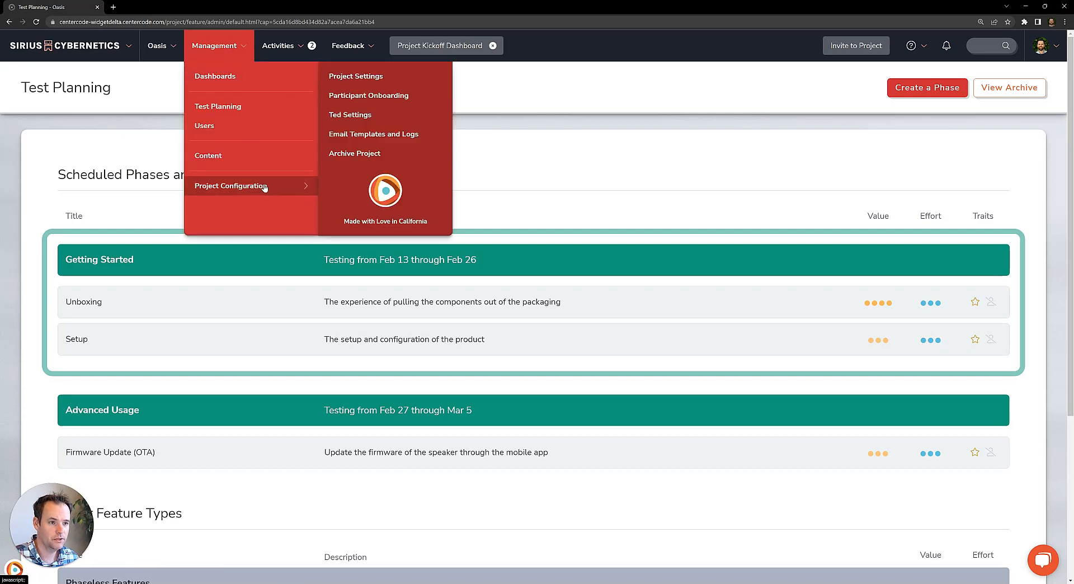
left_click(370, 116)
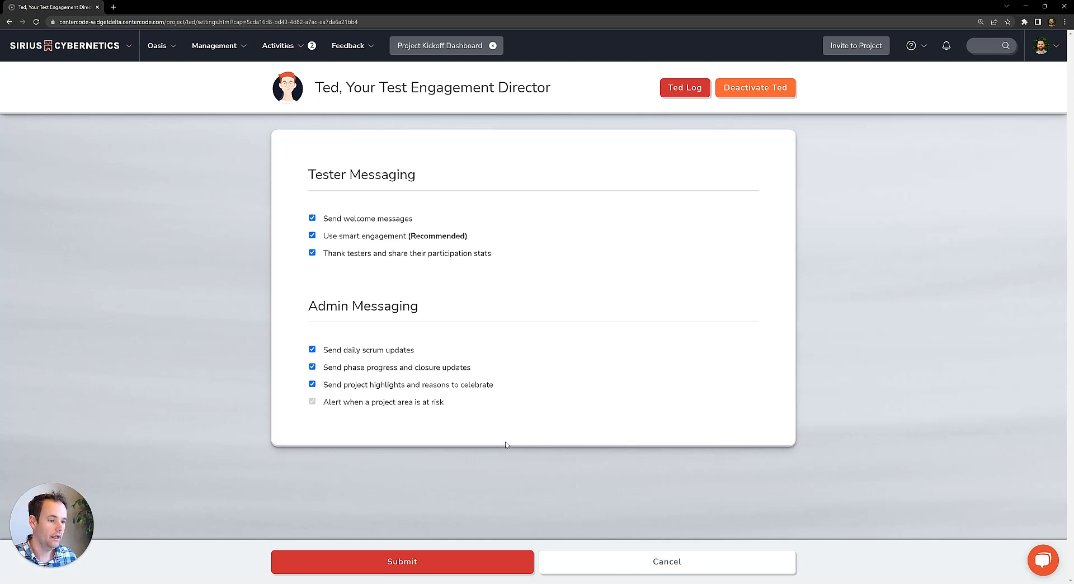
left_click(474, 568)
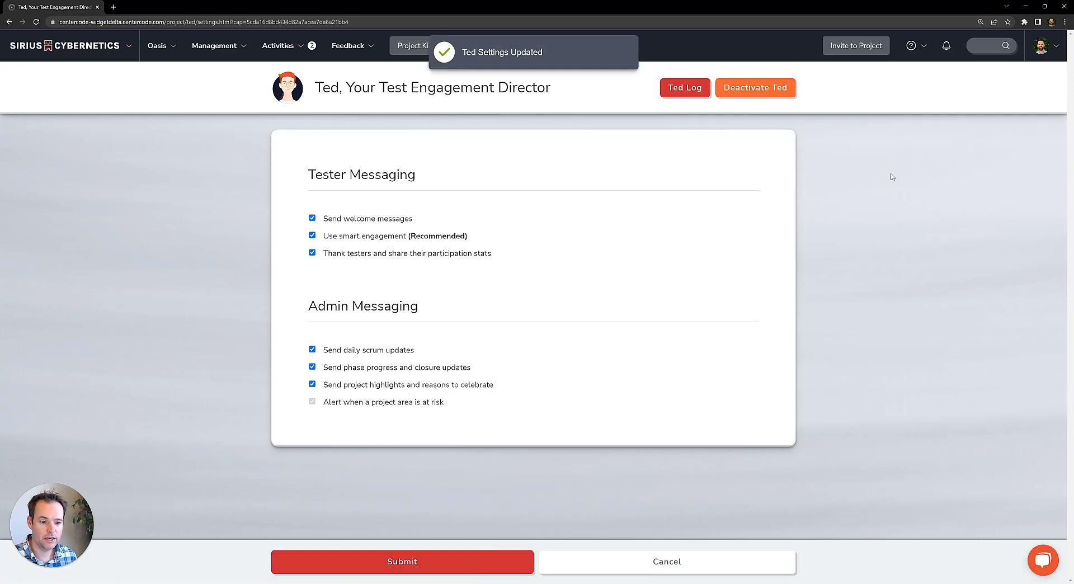
- Search for the tester by first name and open the Ted Emails log from their user profile
left_click(976, 48)
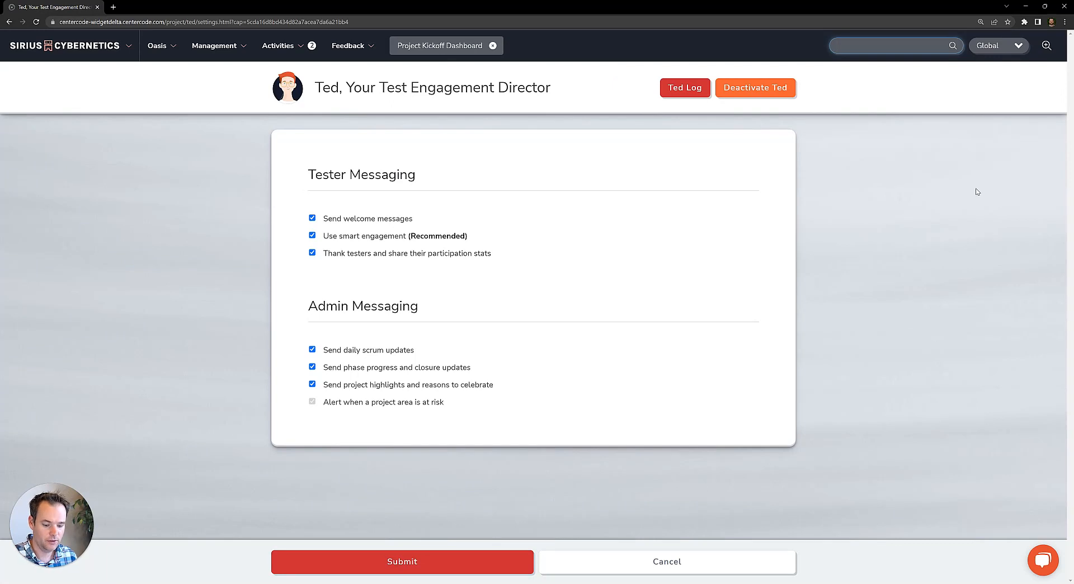
type("austin")
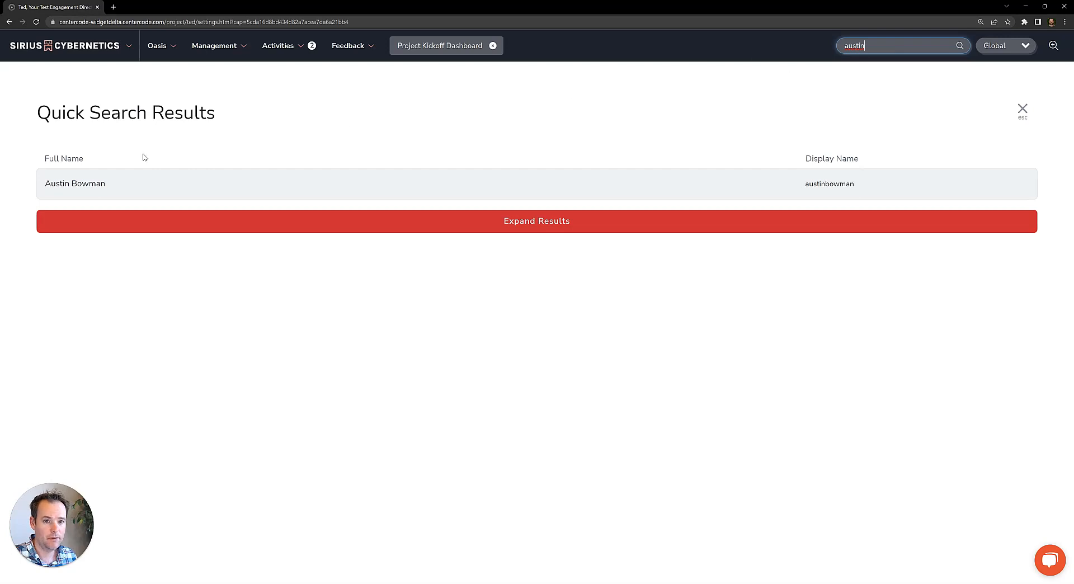
left_click(89, 188)
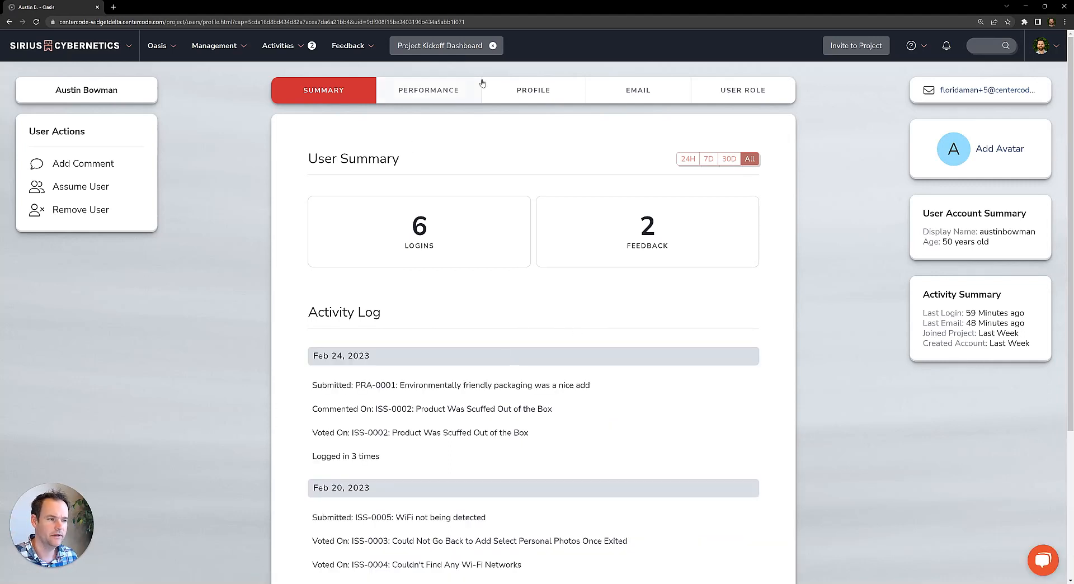
left_click(630, 91)
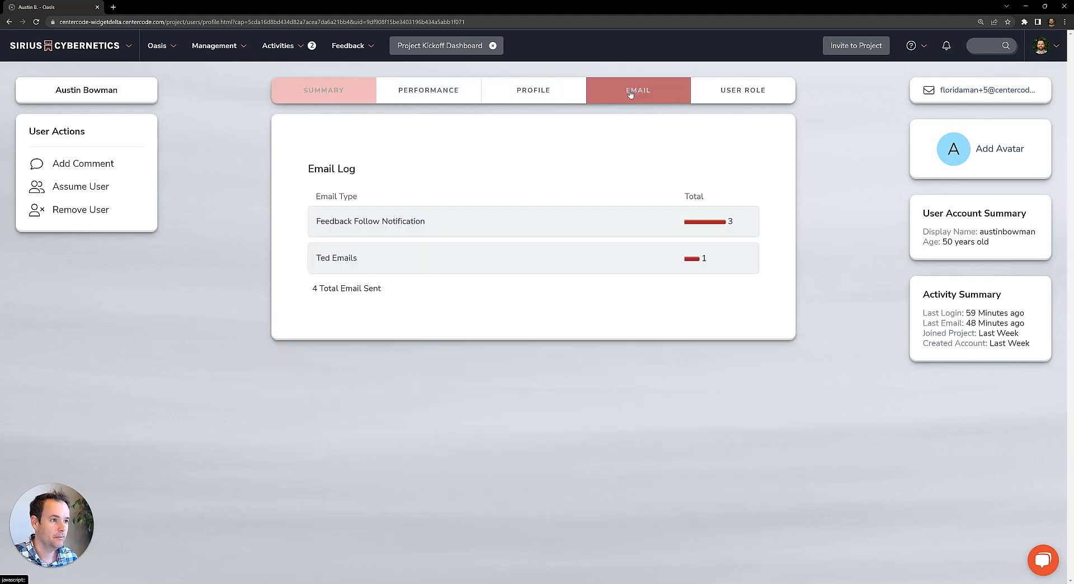
left_click(339, 260)
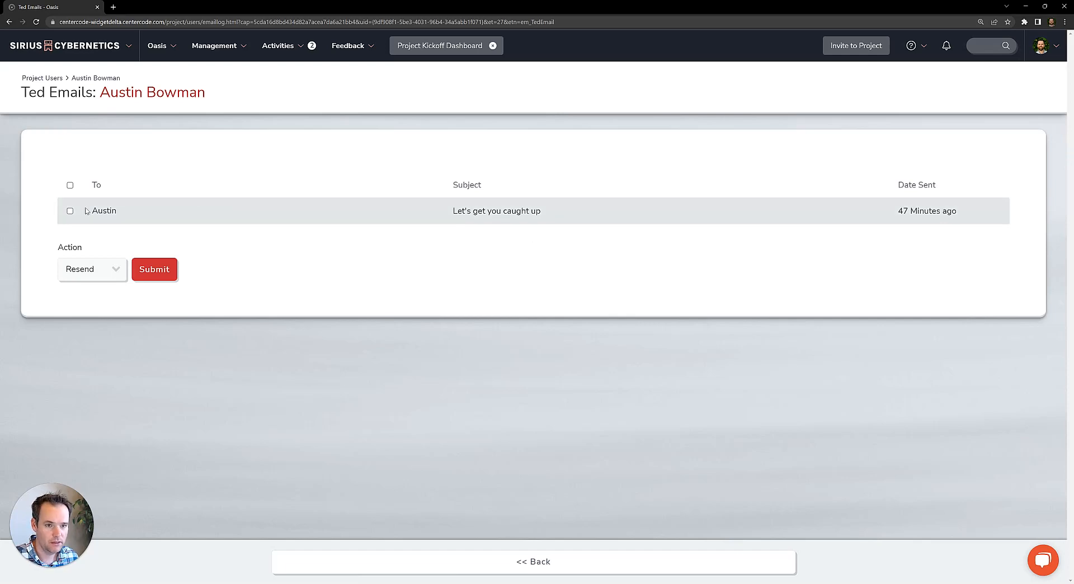
- Open the "Let's get you caught up" email sent to the tester and read its full message
left_click(109, 215)
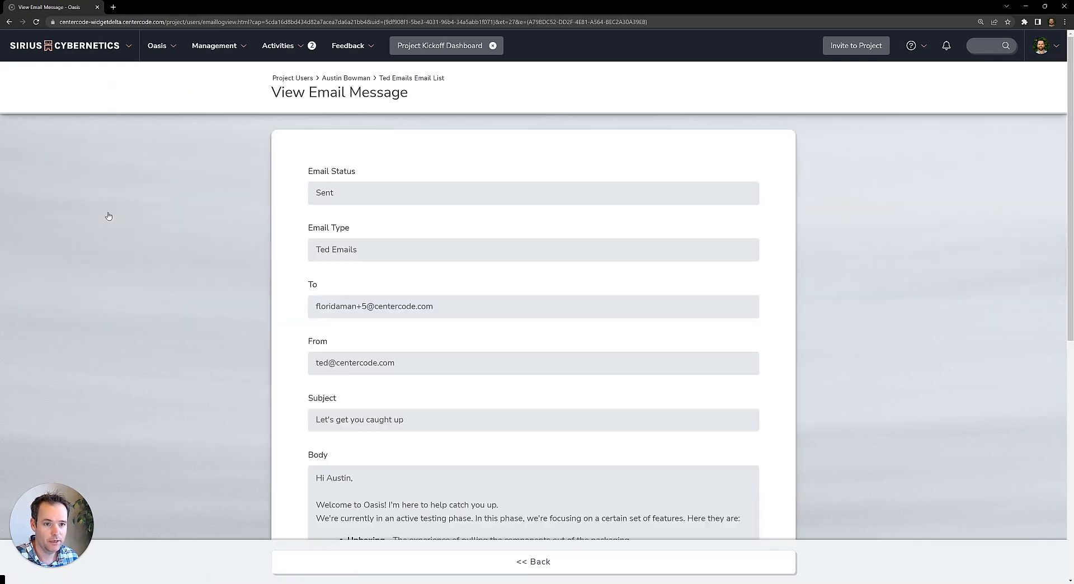
scroll(648, 272, "down", 2)
scroll(648, 272, "down", 2)
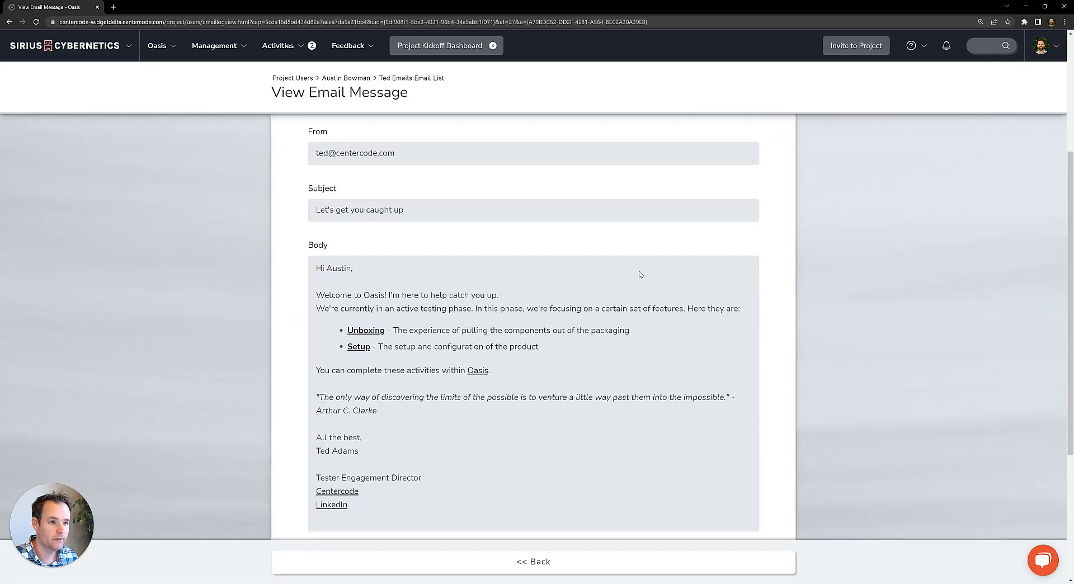
scroll(559, 263, "down", 1)
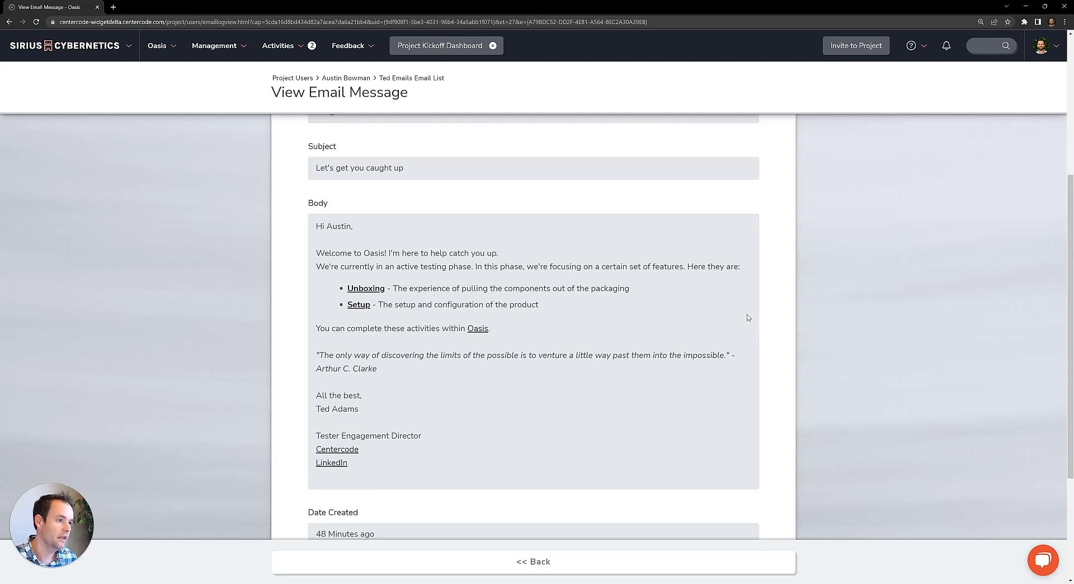
scroll(761, 316, "down", 2)
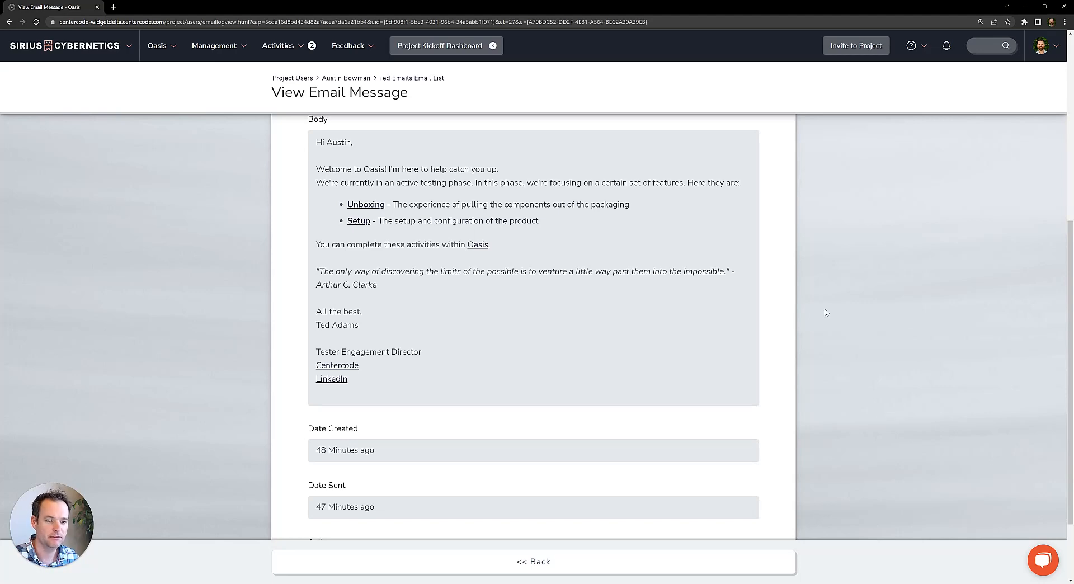
scroll(810, 274, "up", 4)
scroll(822, 255, "up", 1)
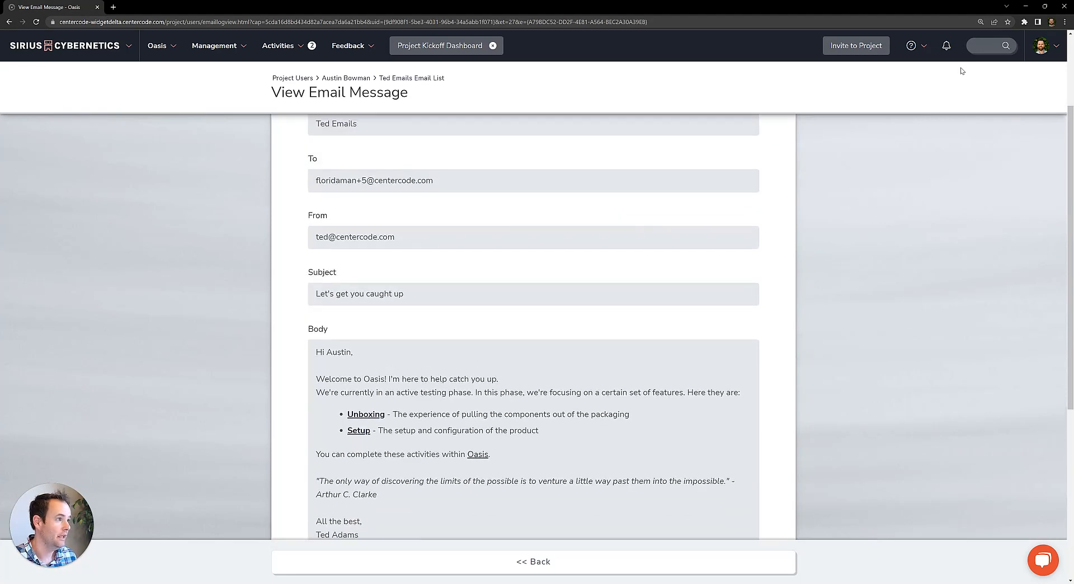
- Search users for the project administrator by first name and open the Ted Emails log from their profile
left_click(988, 48)
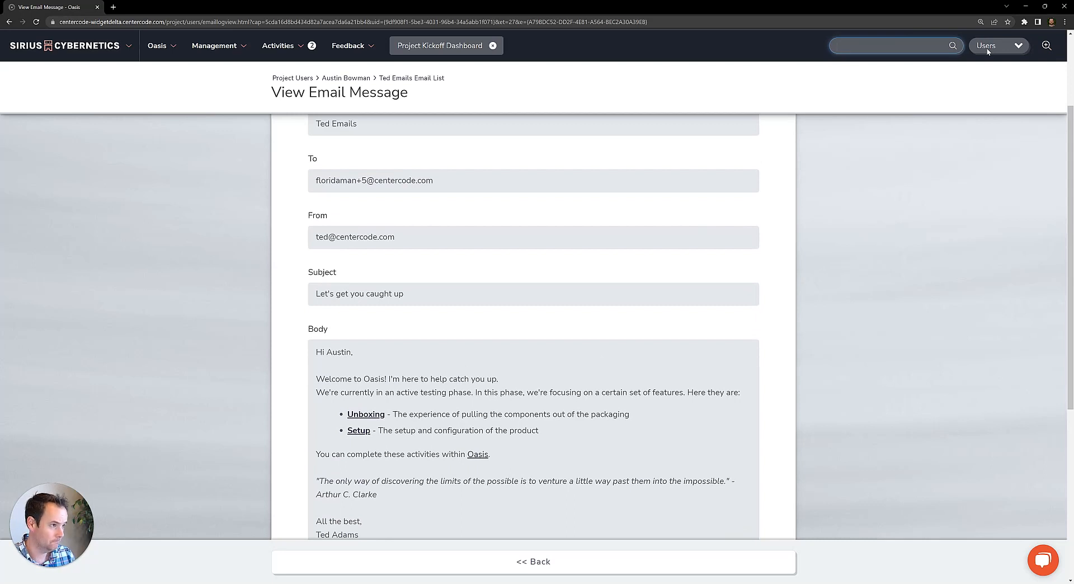
type("rob")
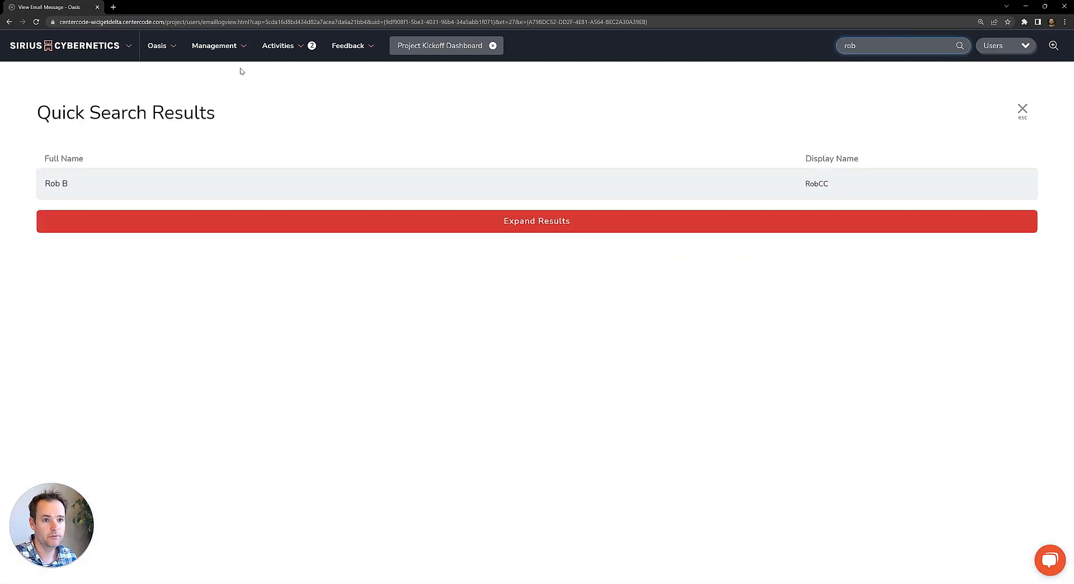
left_click(59, 190)
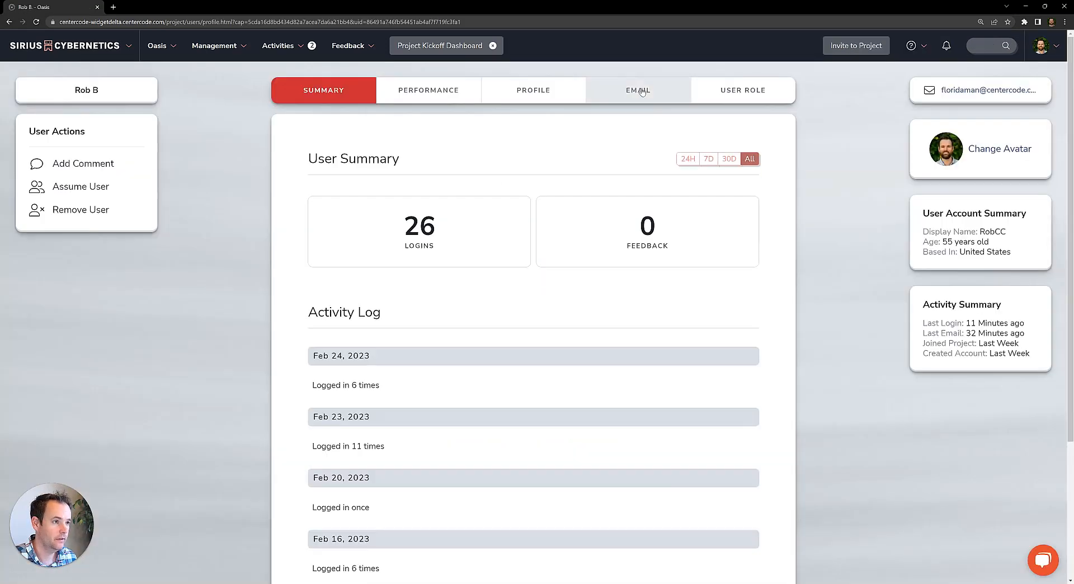
left_click(639, 91)
left_click(379, 219)
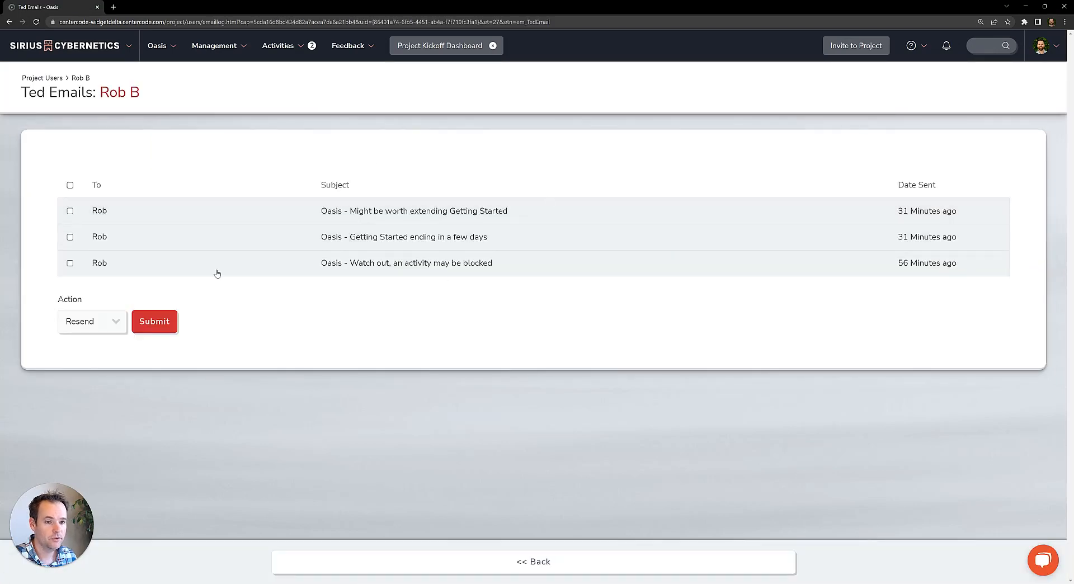
- Open the administrator's "Oasis - Watch out, an activity may be blocked" email and read its body
left_click(153, 268)
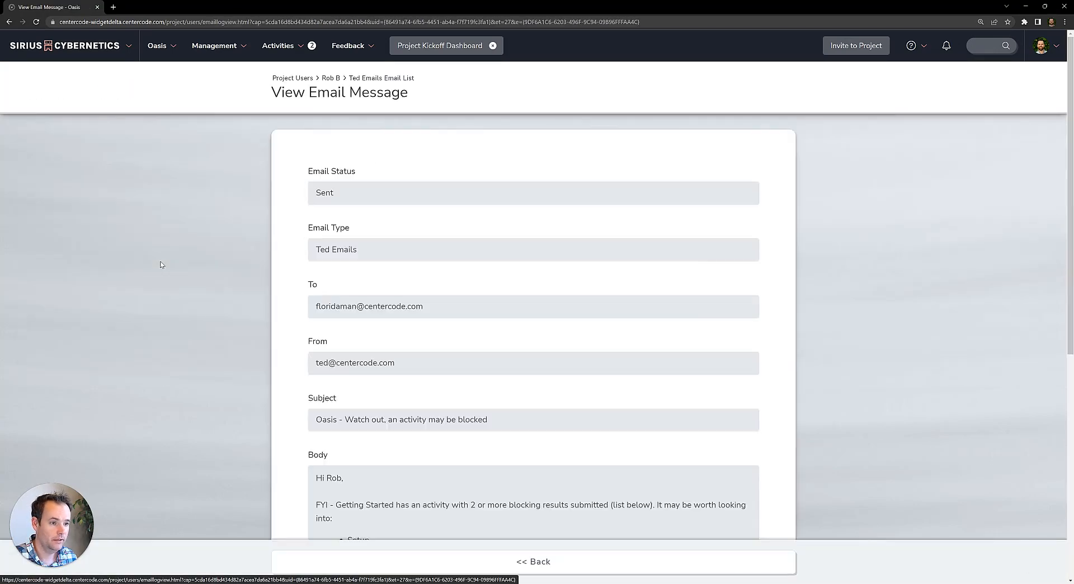
scroll(784, 212, "down", 3)
scroll(294, 204, "down", 1)
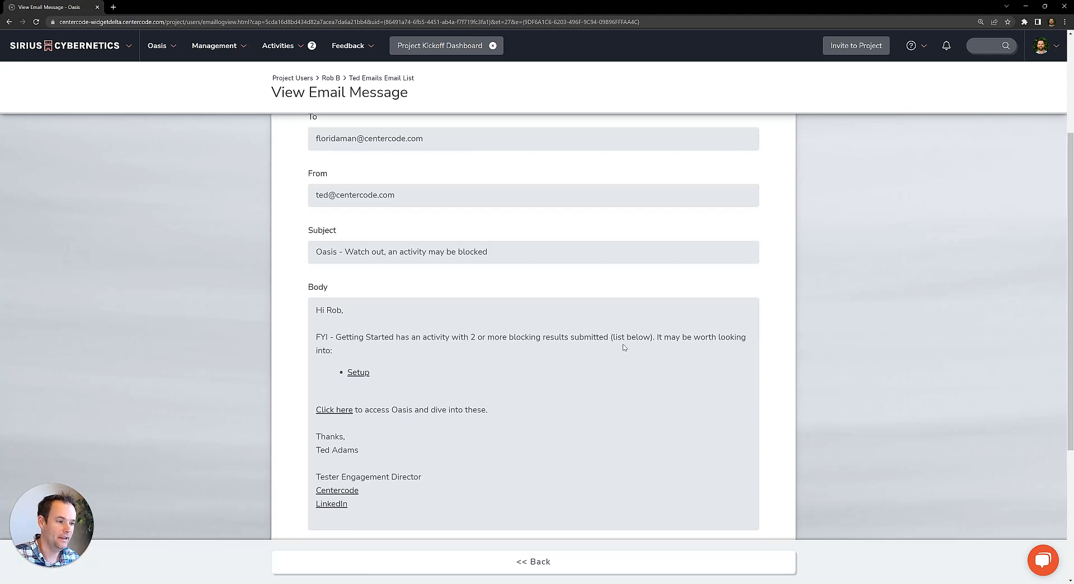
- Return to the administrator's Ted email list and read the "Oasis - Might be worth extending Getting Started" message
left_click(10, 22)
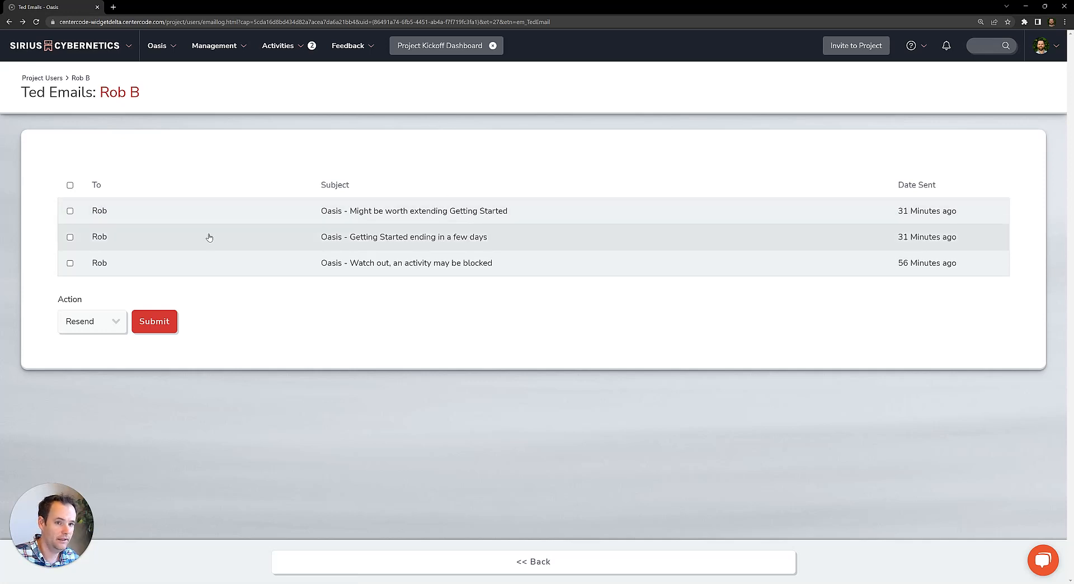
left_click(104, 211)
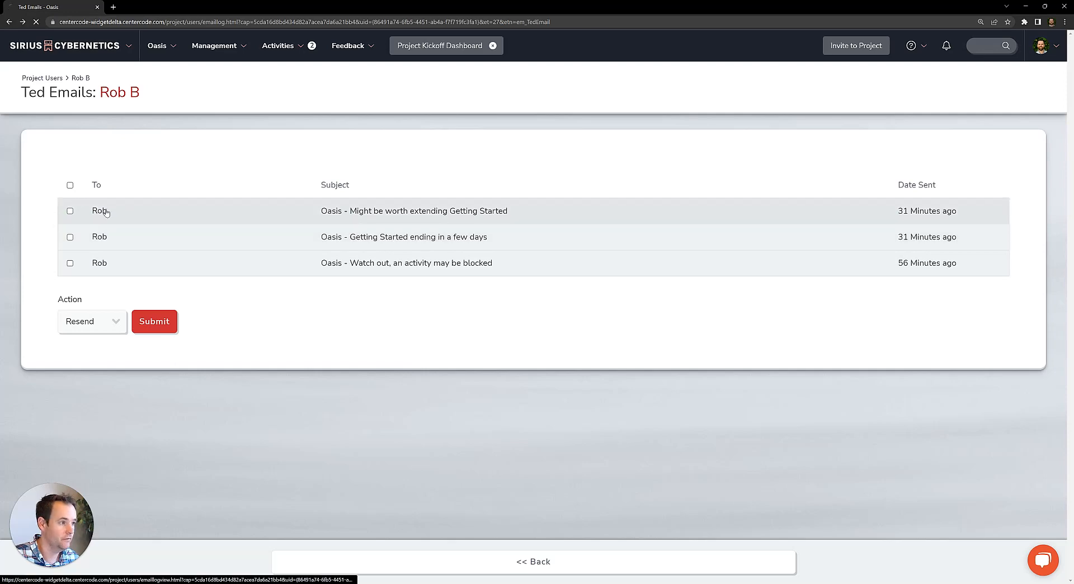
scroll(347, 207, "down", 2)
scroll(665, 319, "down", 2)
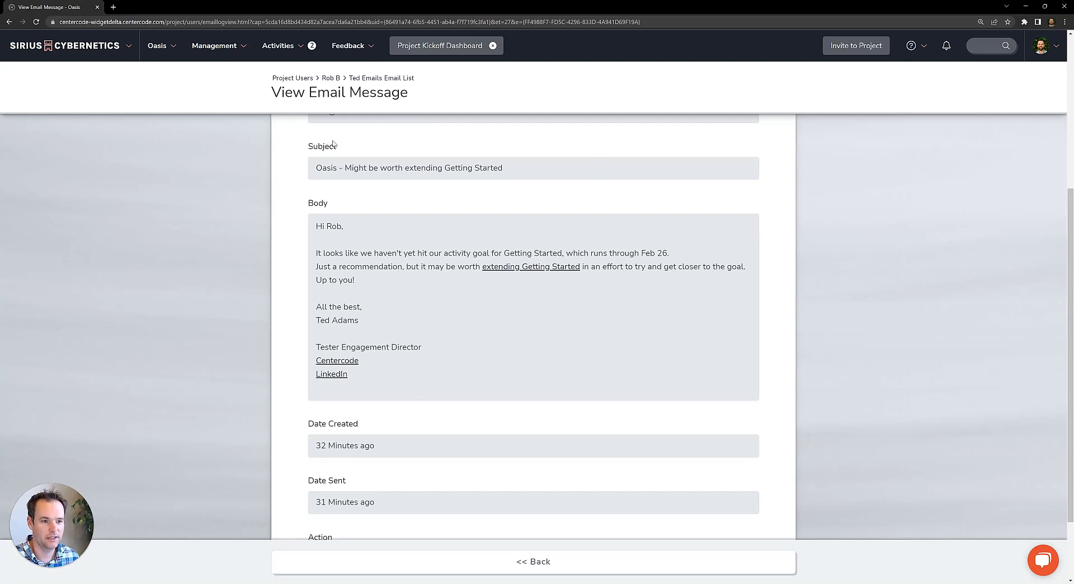
- Go to the project's content management, check the Oasis project menu entries, and start a new Tester Resources item
left_click(206, 49)
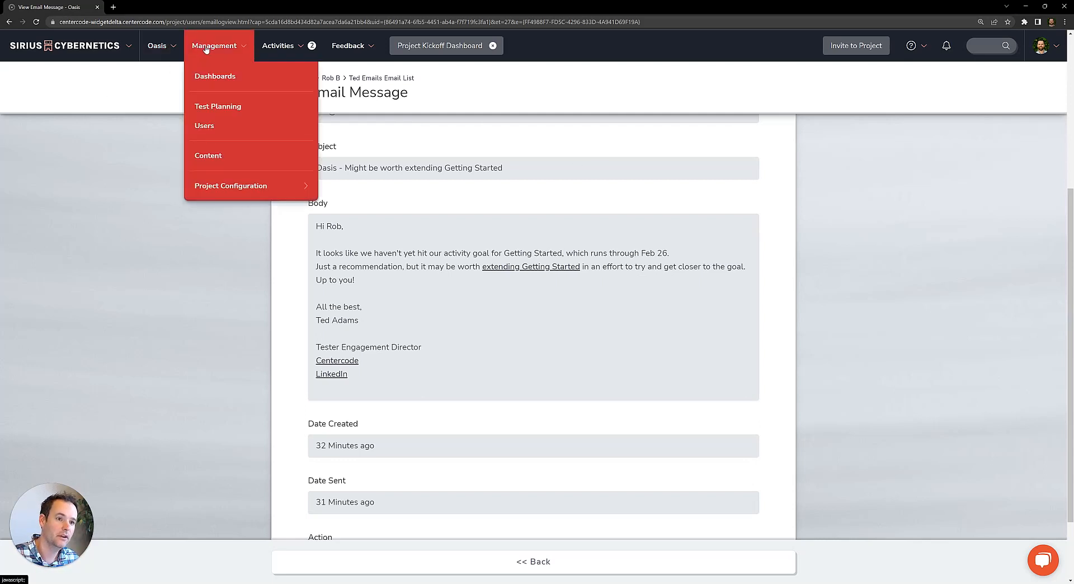
left_click(210, 158)
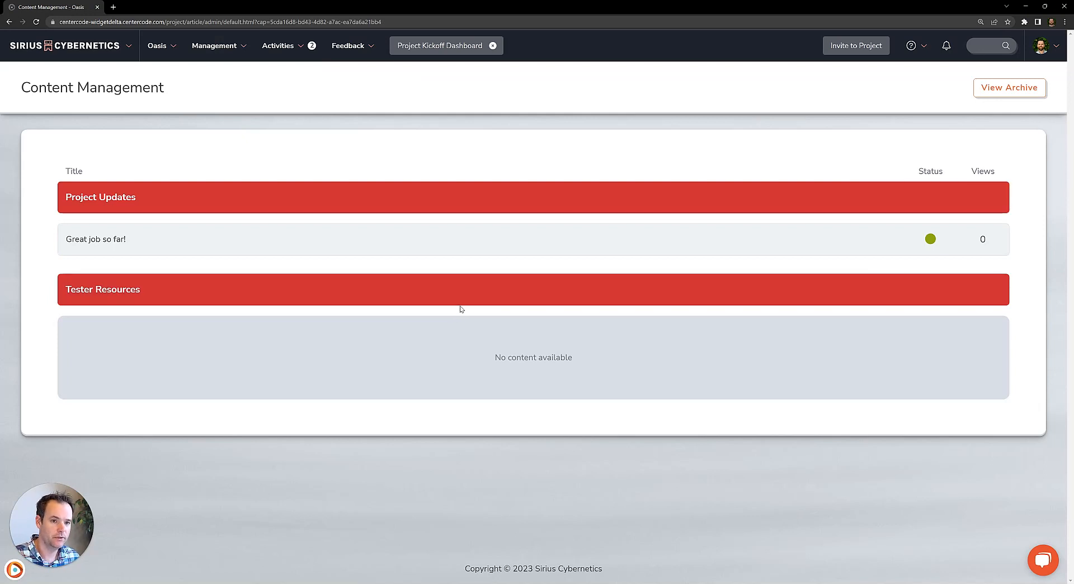
mouse_move(230, 302)
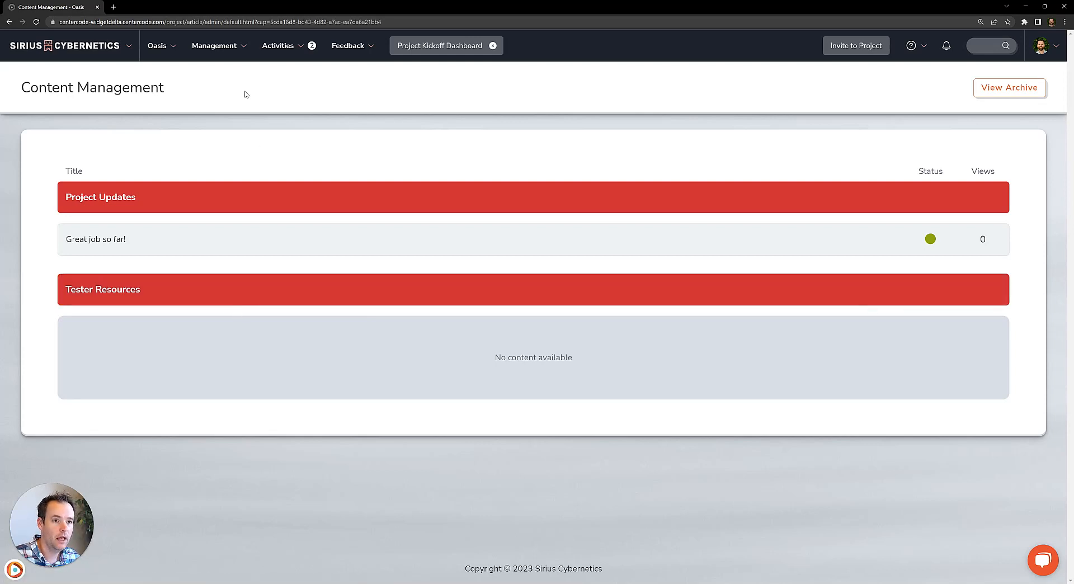
left_click(166, 46)
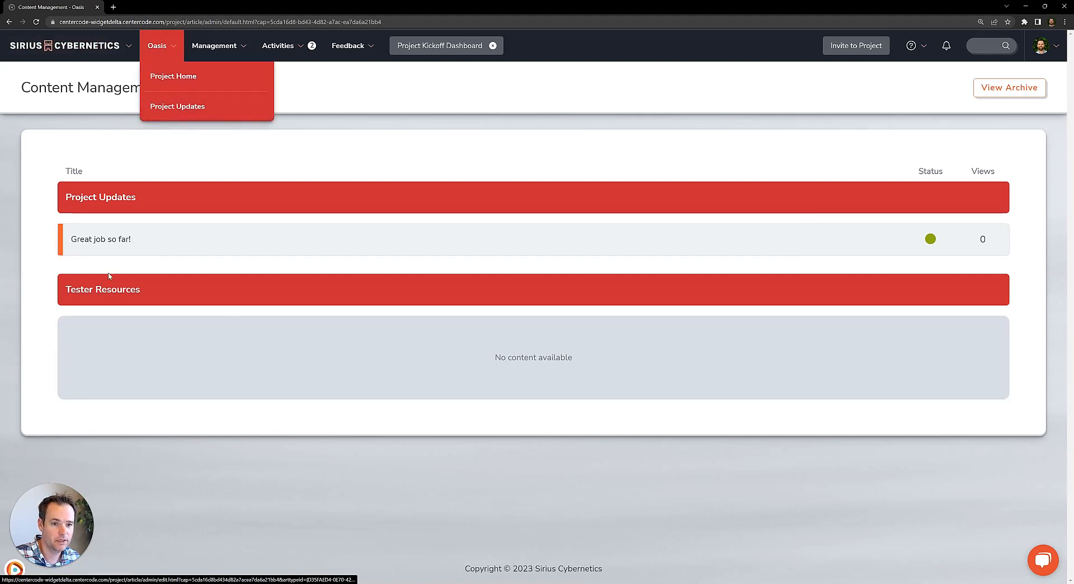
left_click(890, 290)
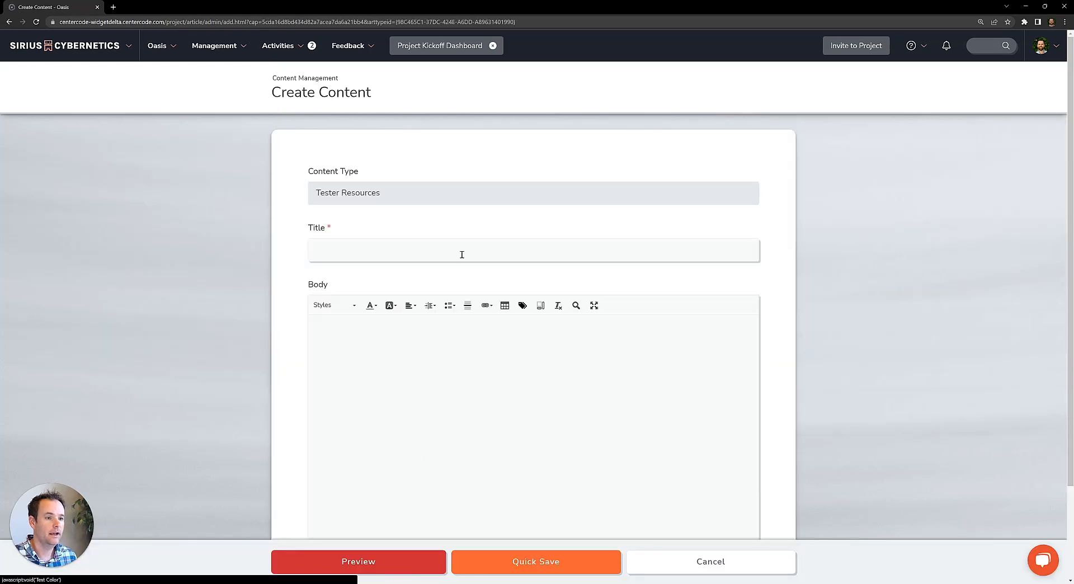
- Title the tester resource "FAQ", write "Question 1" and "Answer 1" as separate body paragraphs, and create the content
left_click(400, 249)
type("FO")
key("BackSpace")
type("AQ")
left_click(463, 354)
type("Question")
type(" 1 ")
type("Answer 1")
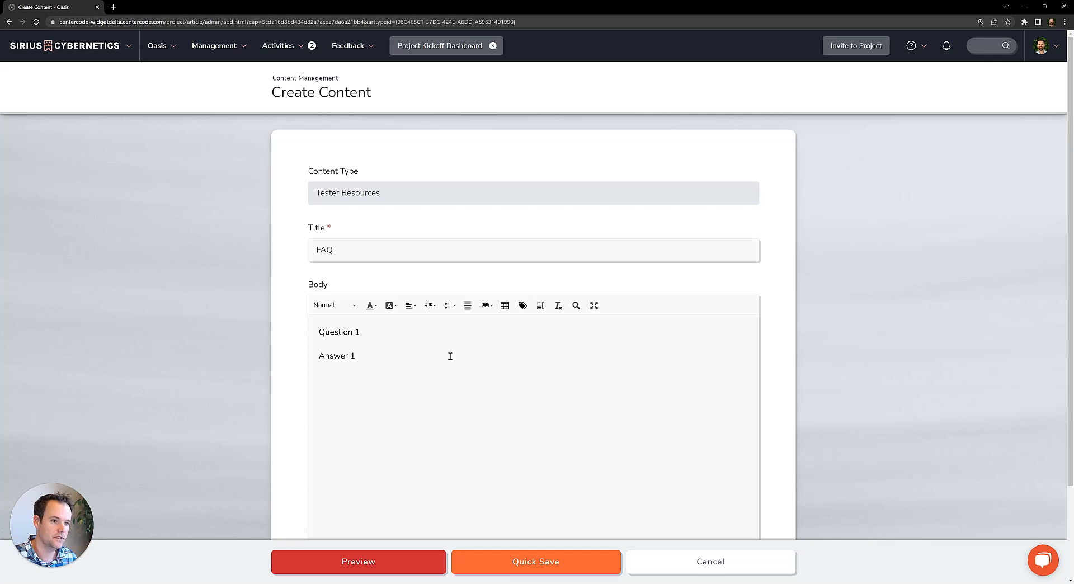
left_click(395, 563)
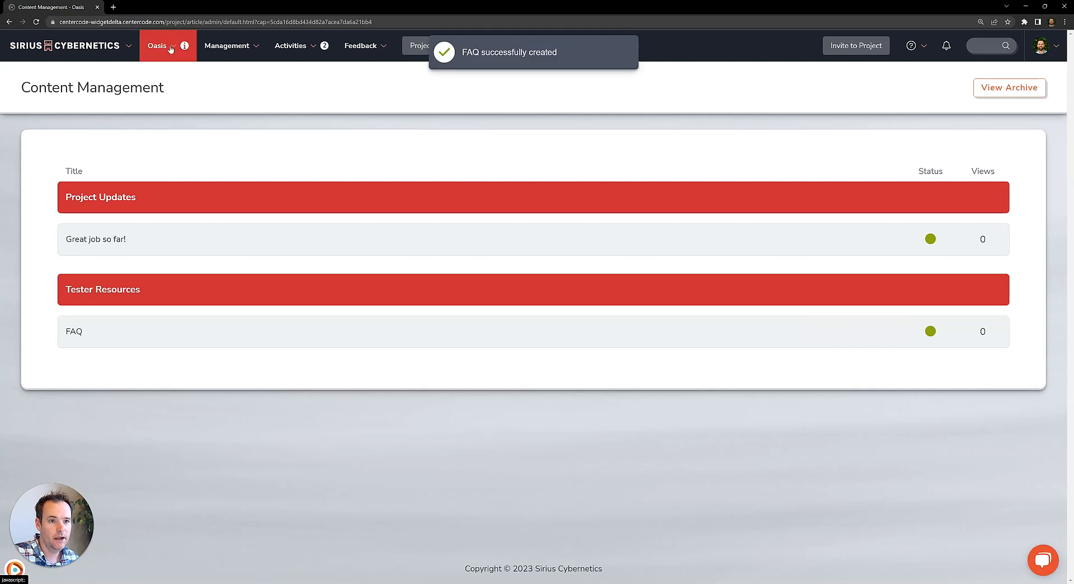
- Check the Oasis project menu for the Tester Resources entry and open the project home page
mouse_move(170, 49)
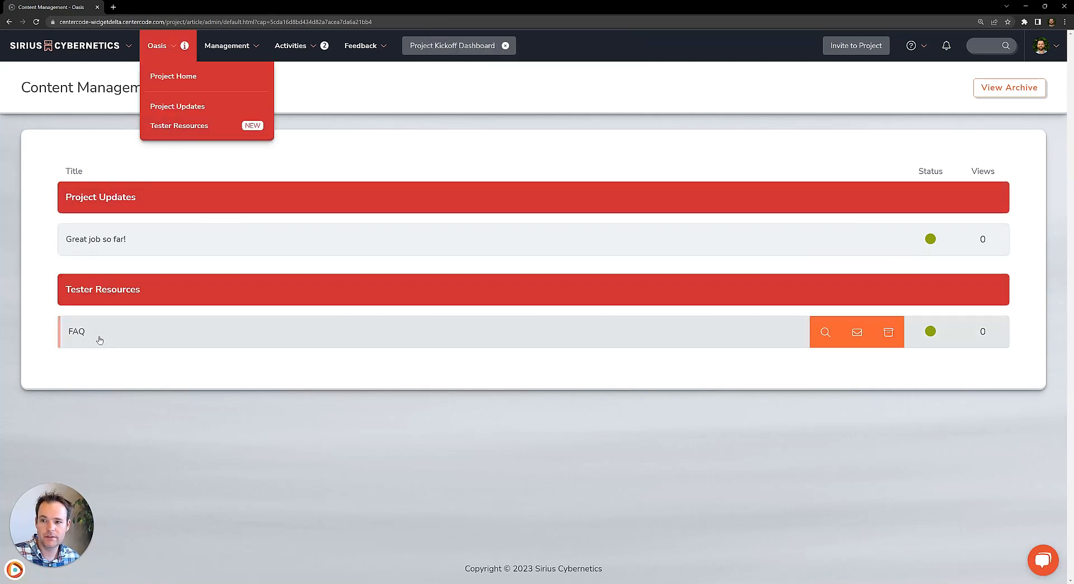
left_click(134, 371)
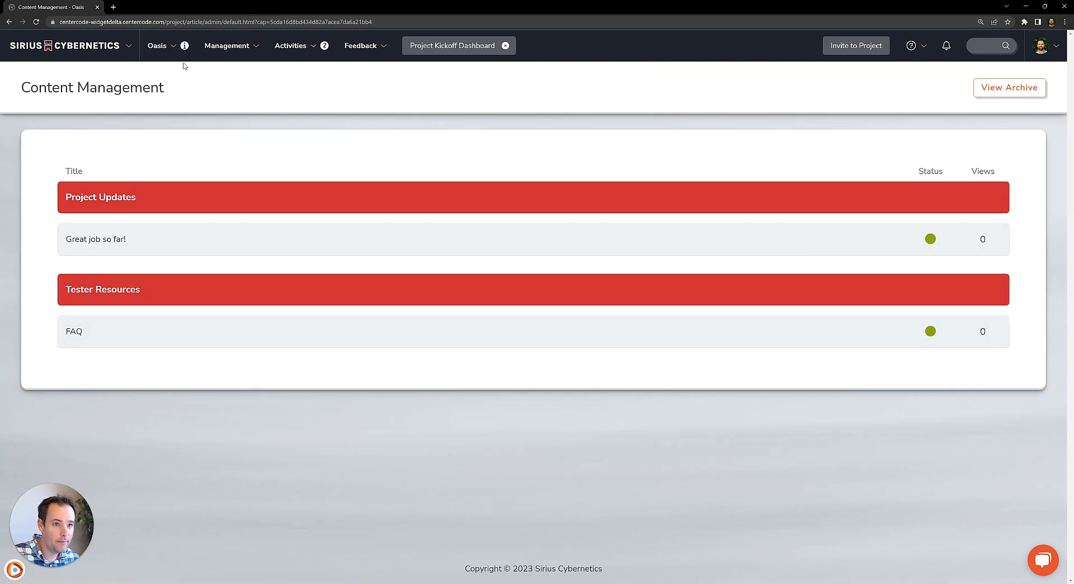
left_click(160, 46)
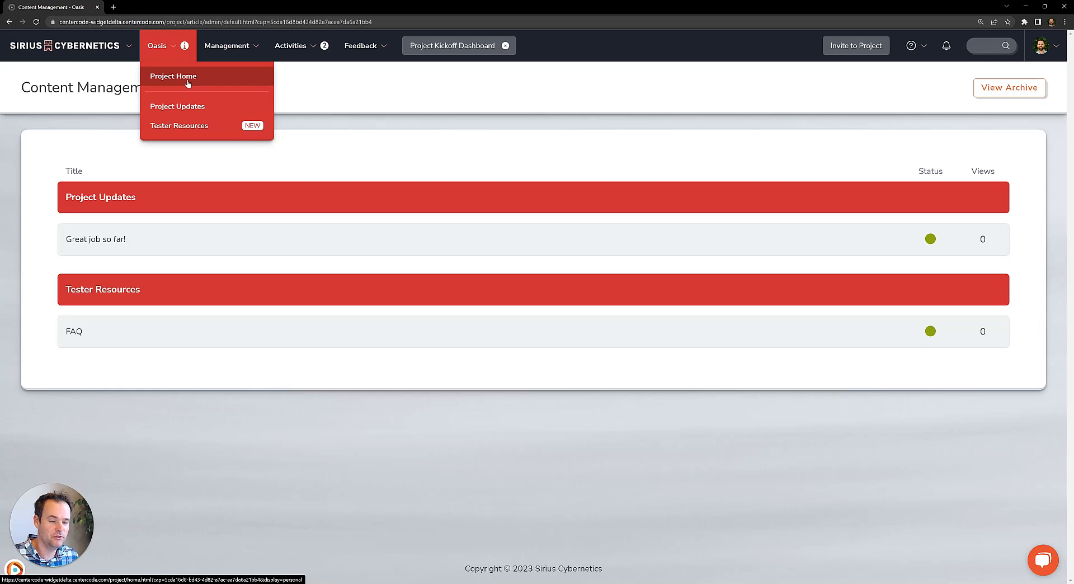
left_click(188, 82)
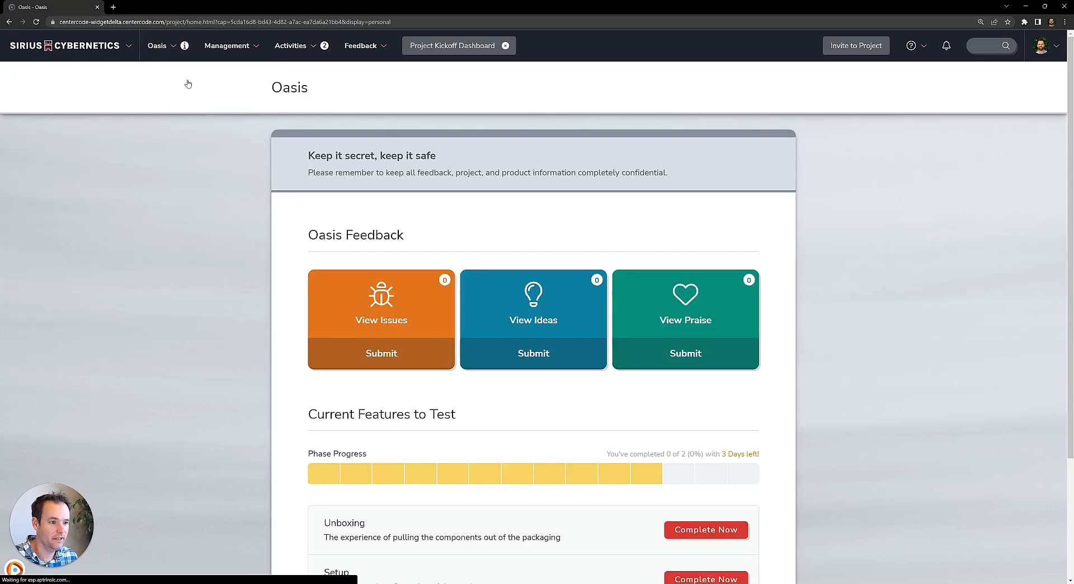